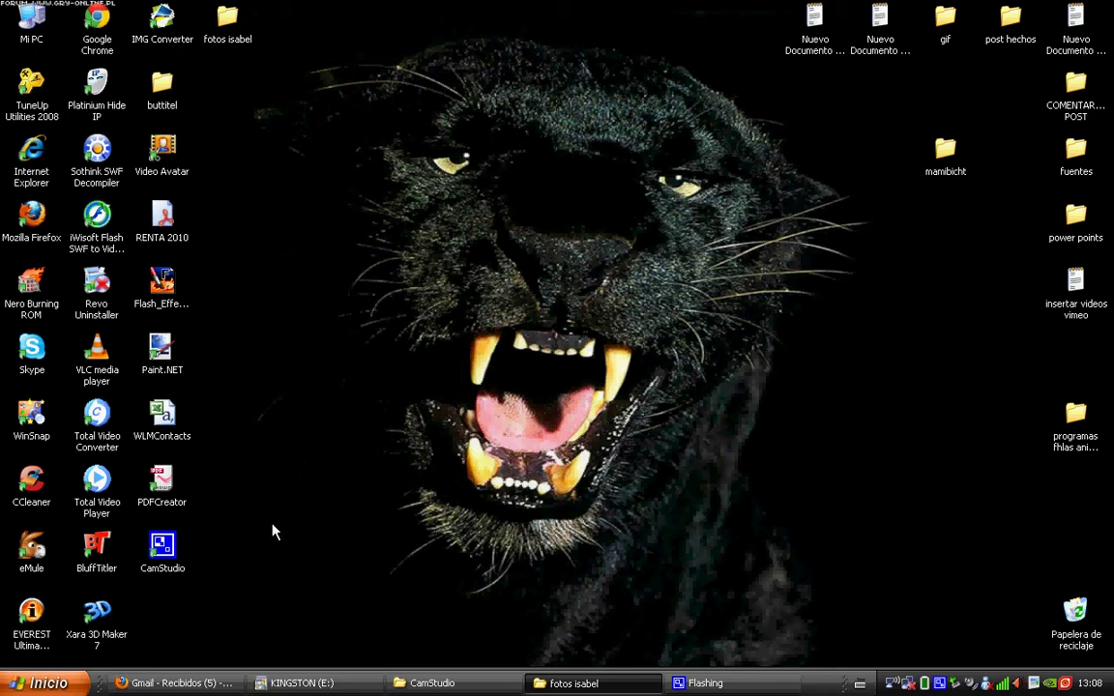
# Start PDFCreator from the desktop and open its options
pyautogui.click(163, 479)
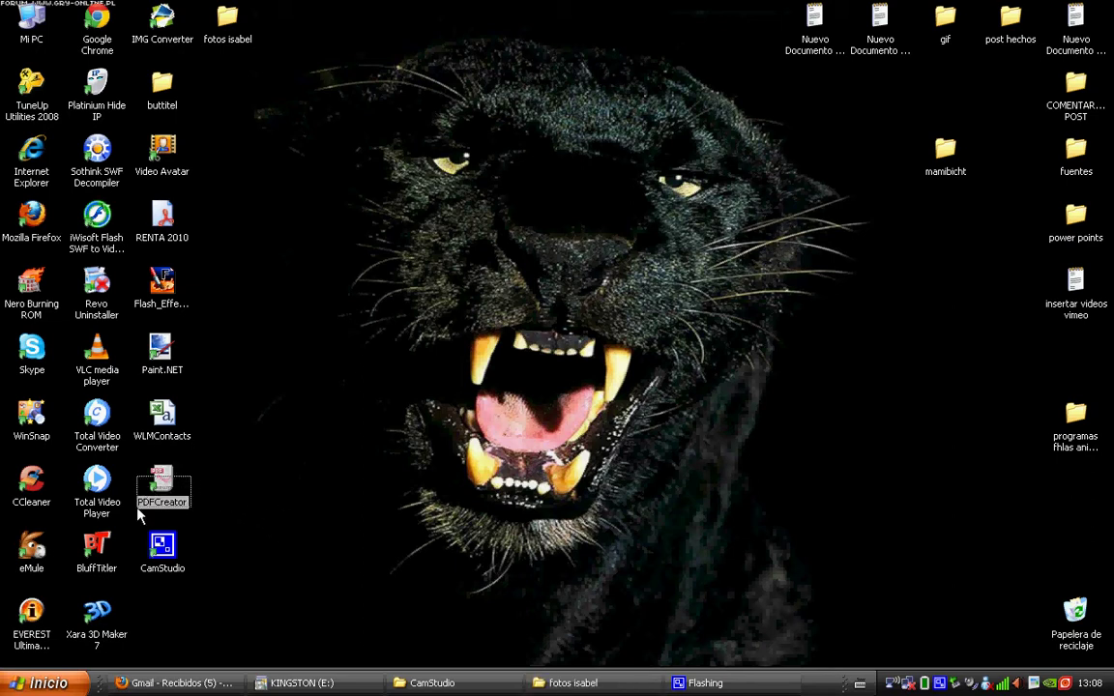
pyautogui.click(236, 517)
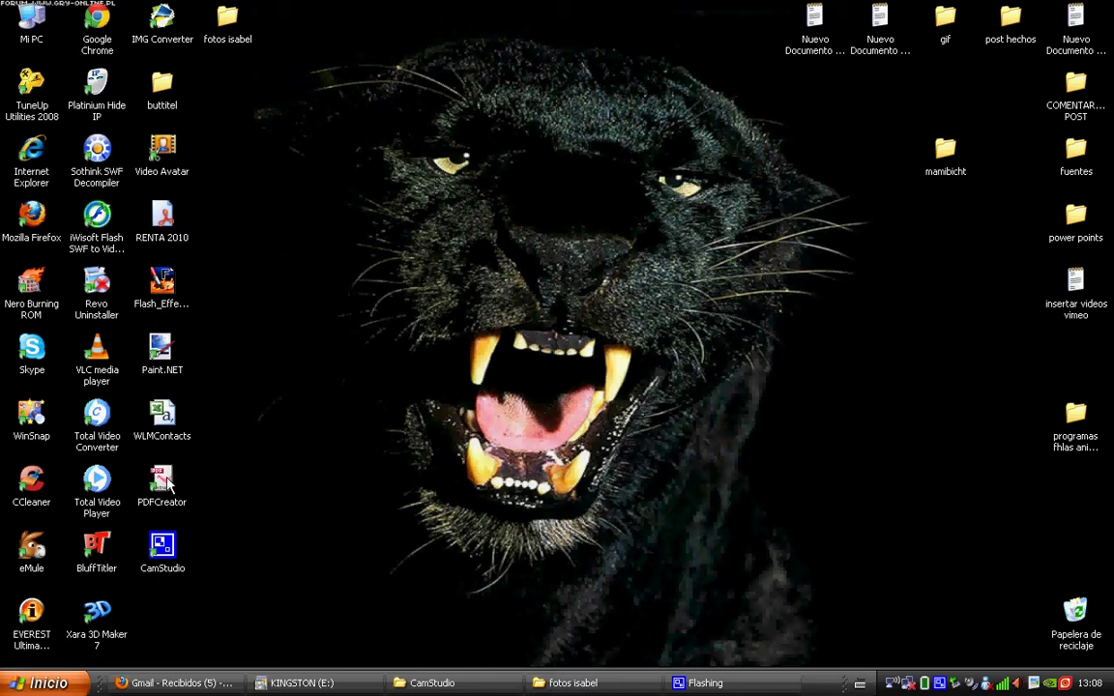
pyautogui.doubleClick(164, 483)
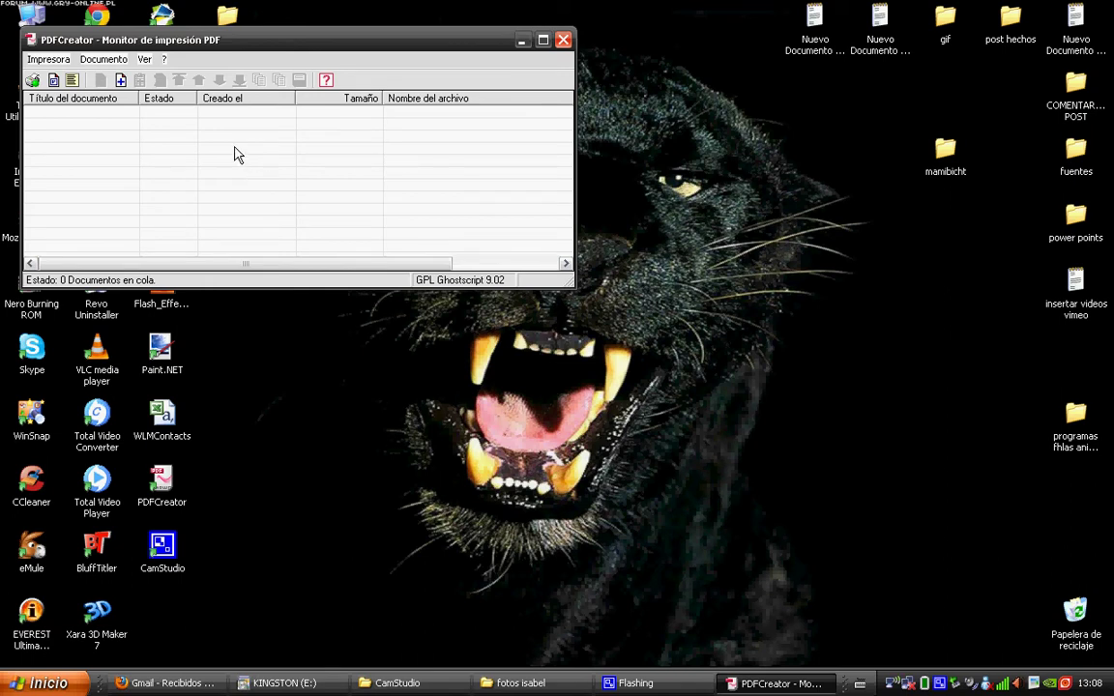
pyautogui.click(92, 61)
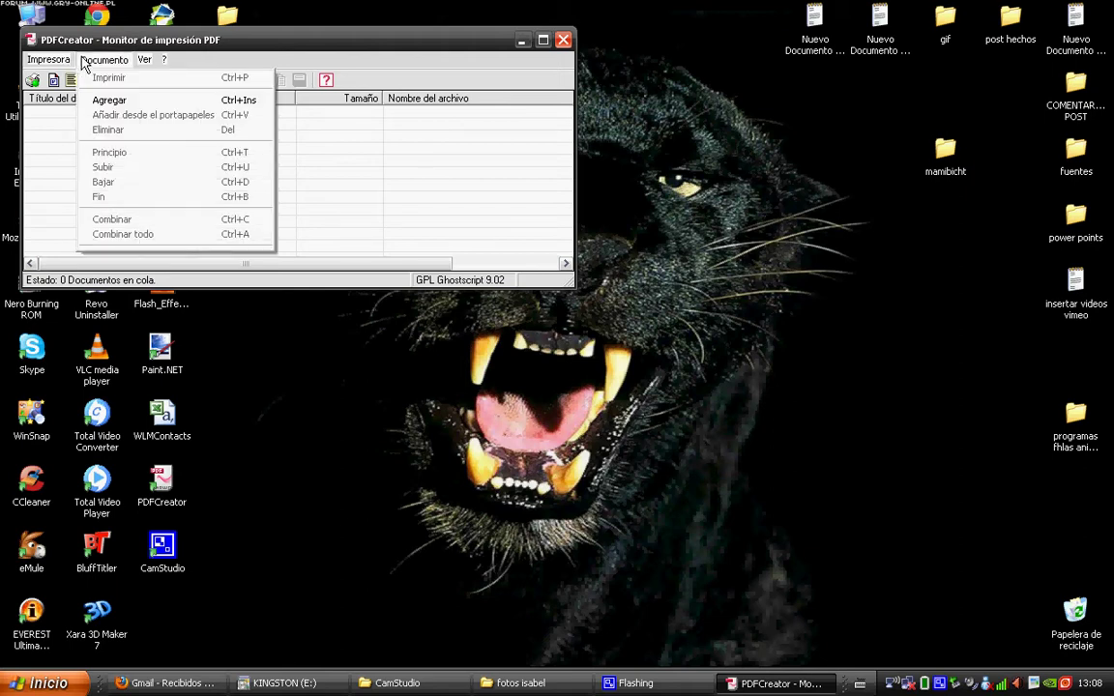
pyautogui.moveTo(77, 64)
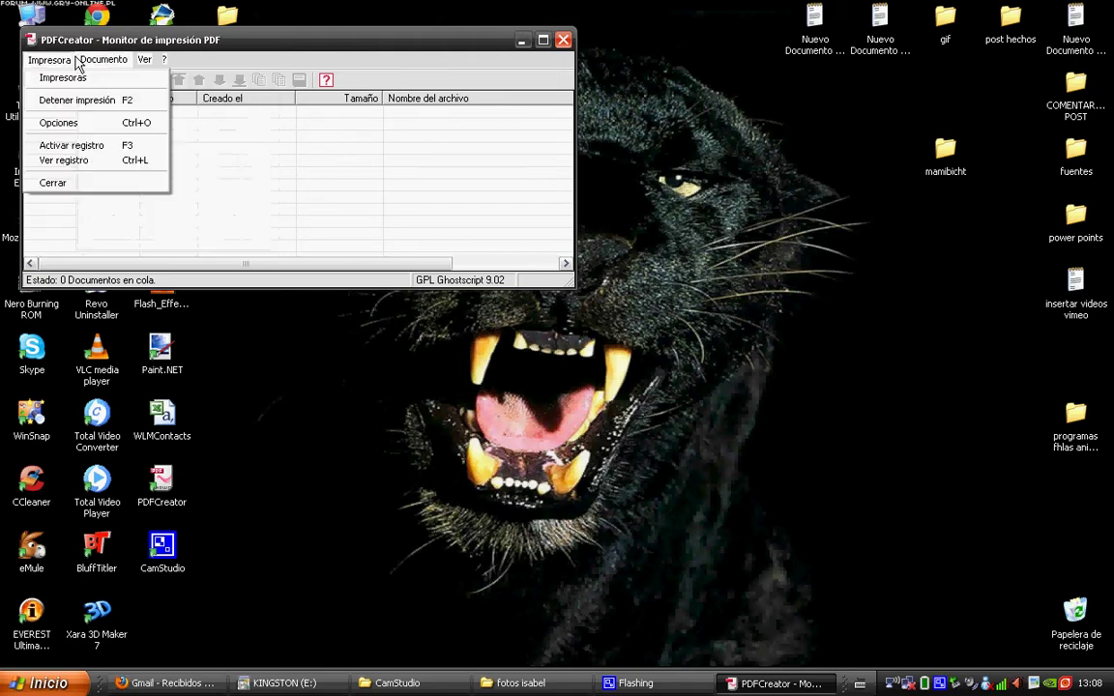
pyautogui.click(58, 124)
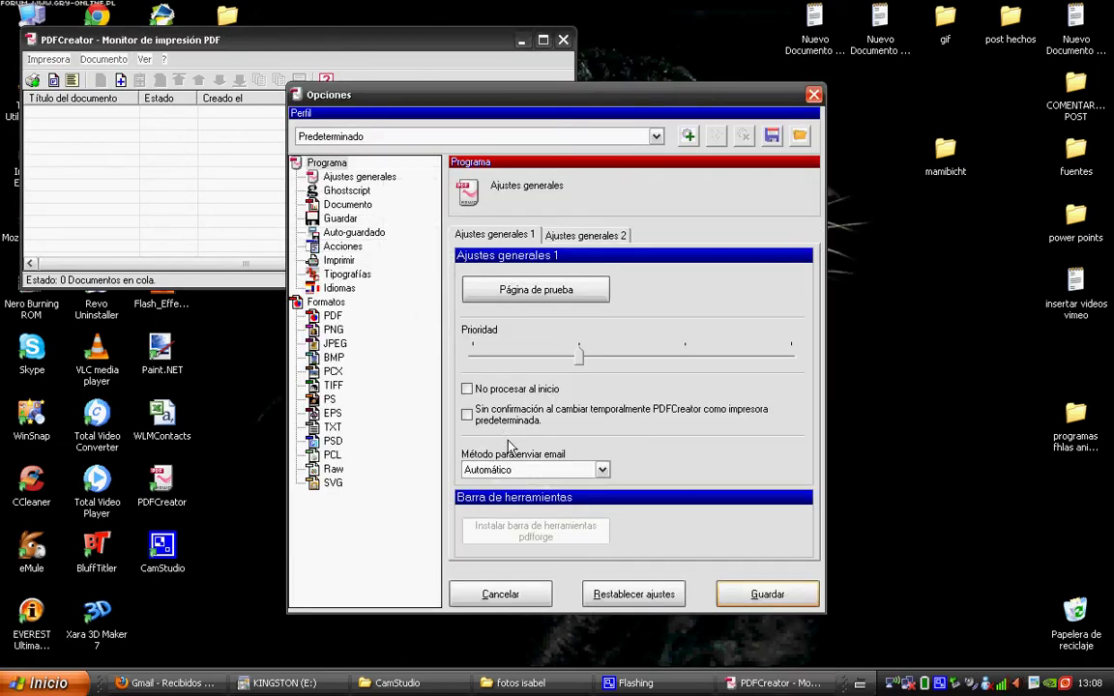
# Choose JPEG as the standard save format in the save settings and save the options
pyautogui.click(341, 220)
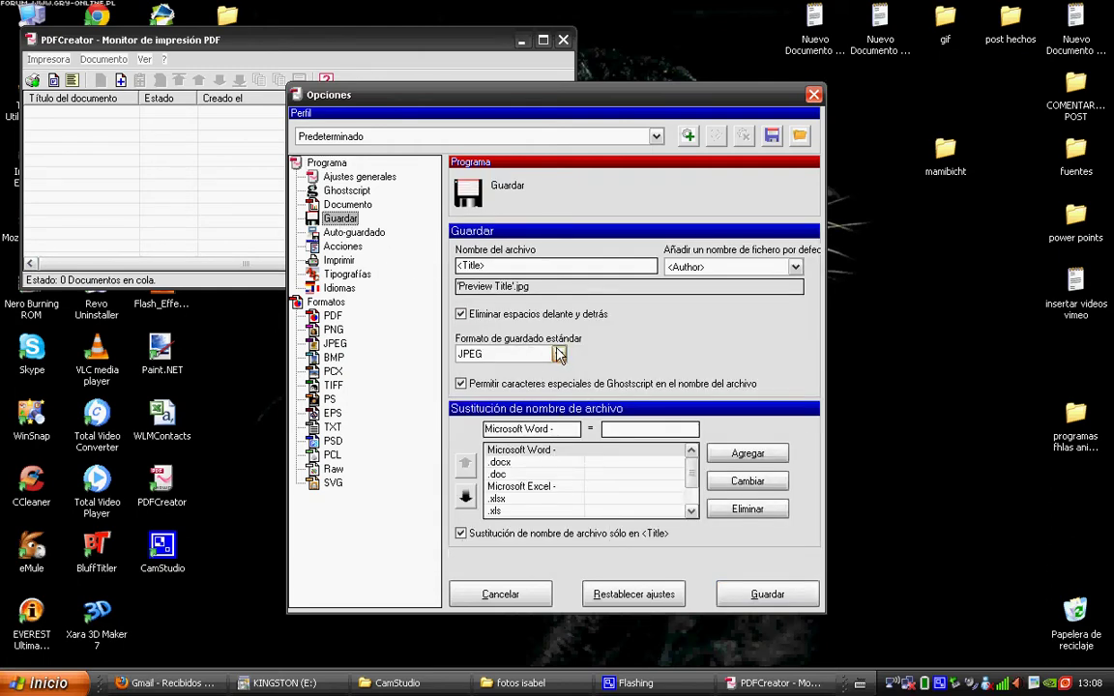
pyautogui.click(498, 354)
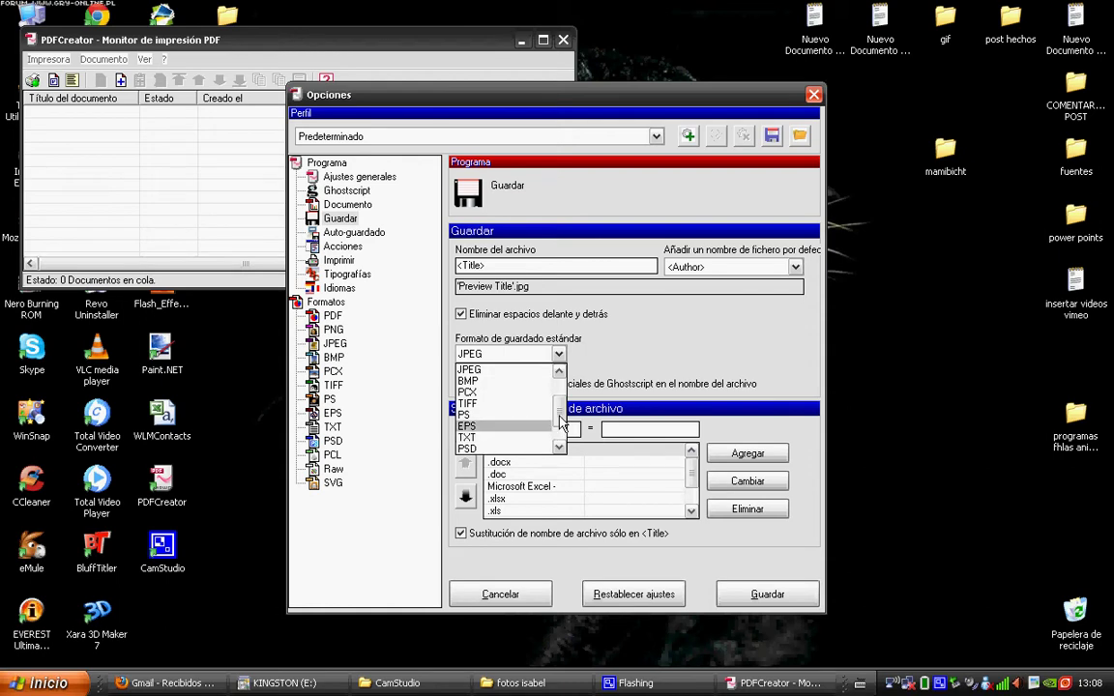
pyautogui.scroll(2, 505, 367)
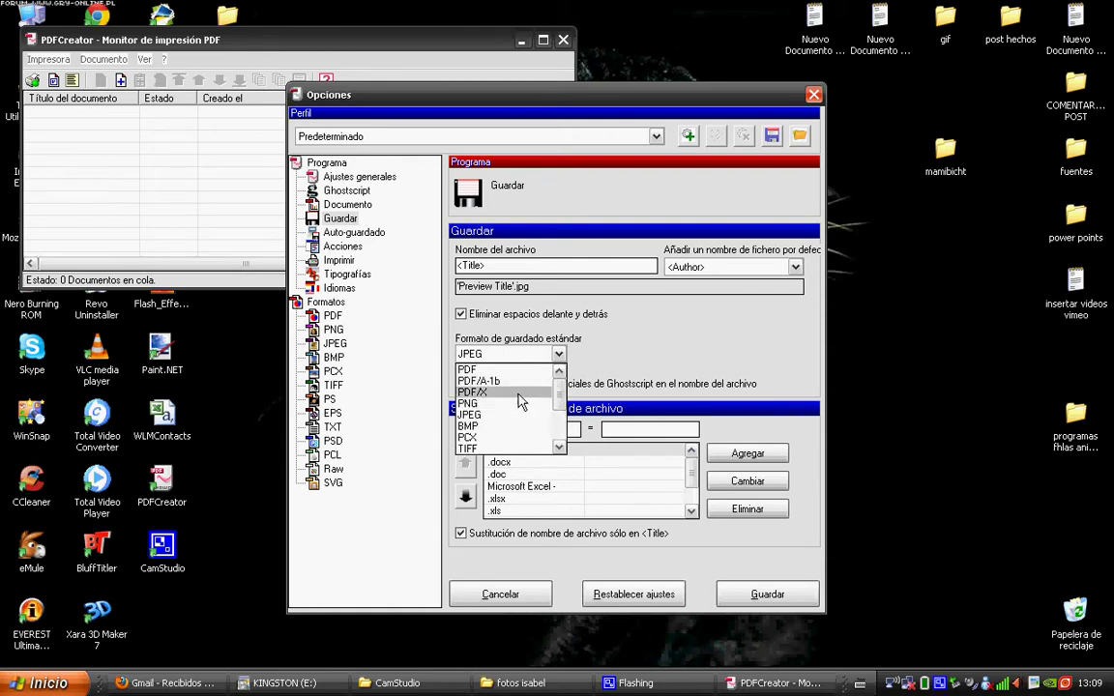
pyautogui.click(474, 415)
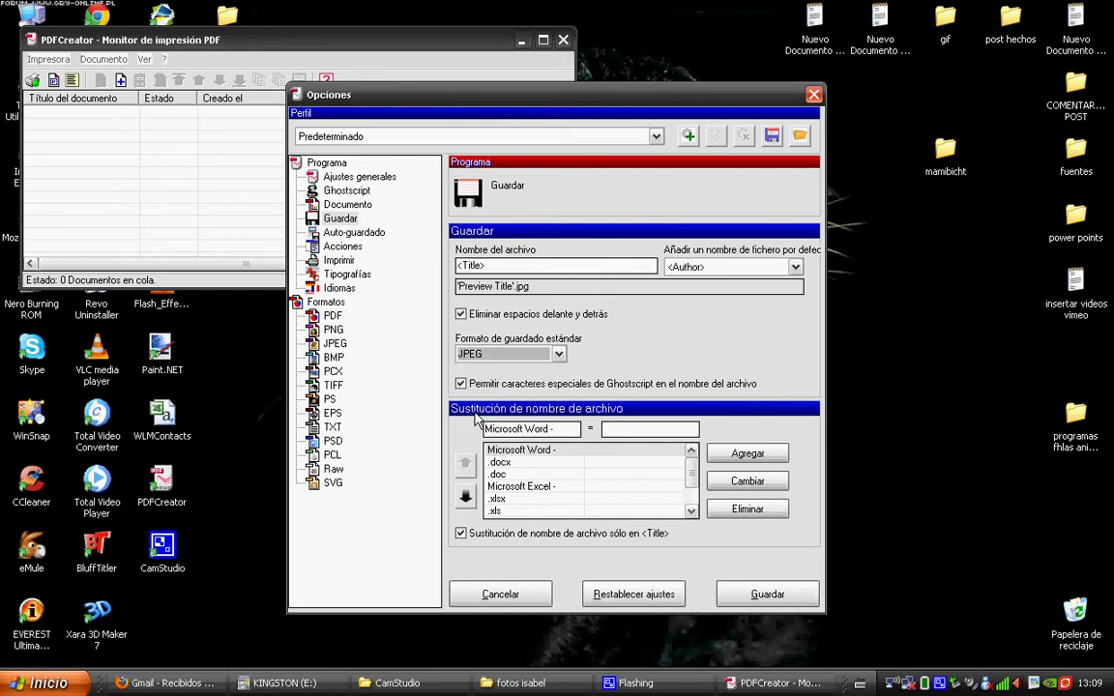
pyautogui.click(754, 607)
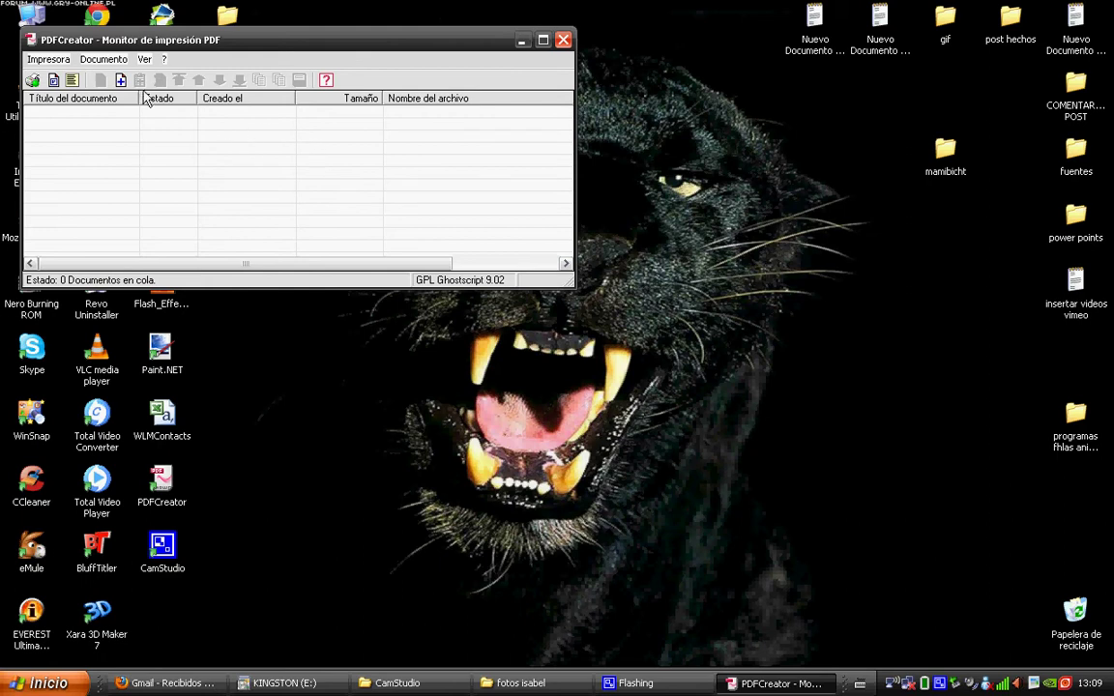
# Add the PDF euro disney 1 from the desktop's fotos folder, showing all file types, and accept PDFCreator as temporary default printer
pyautogui.click(103, 60)
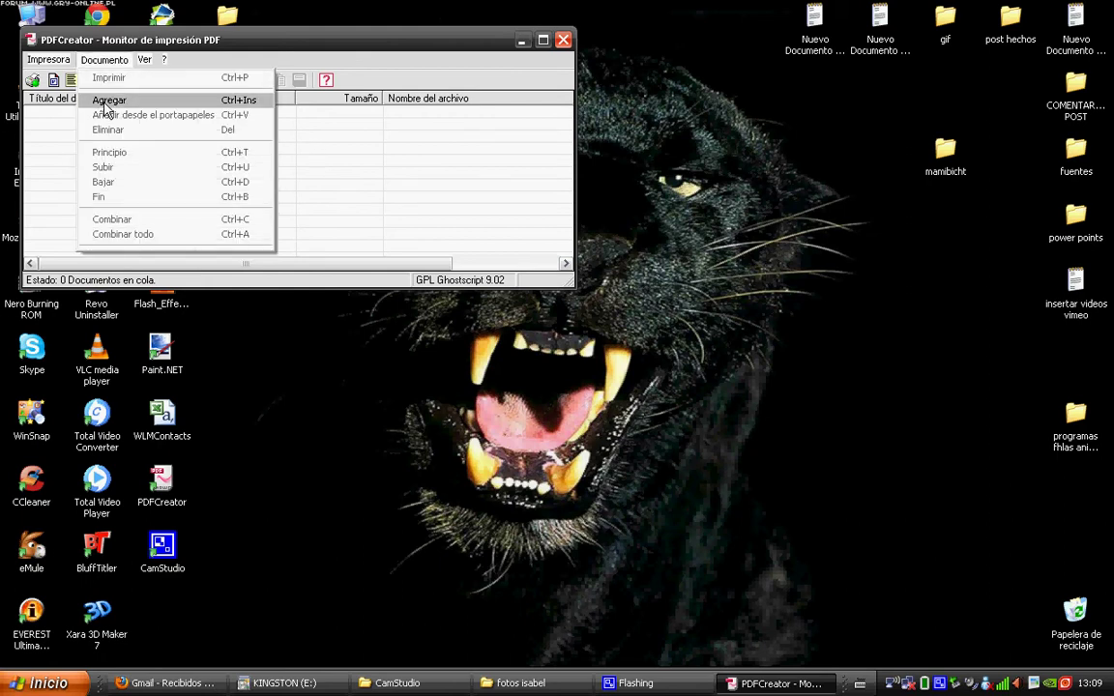
pyautogui.click(104, 101)
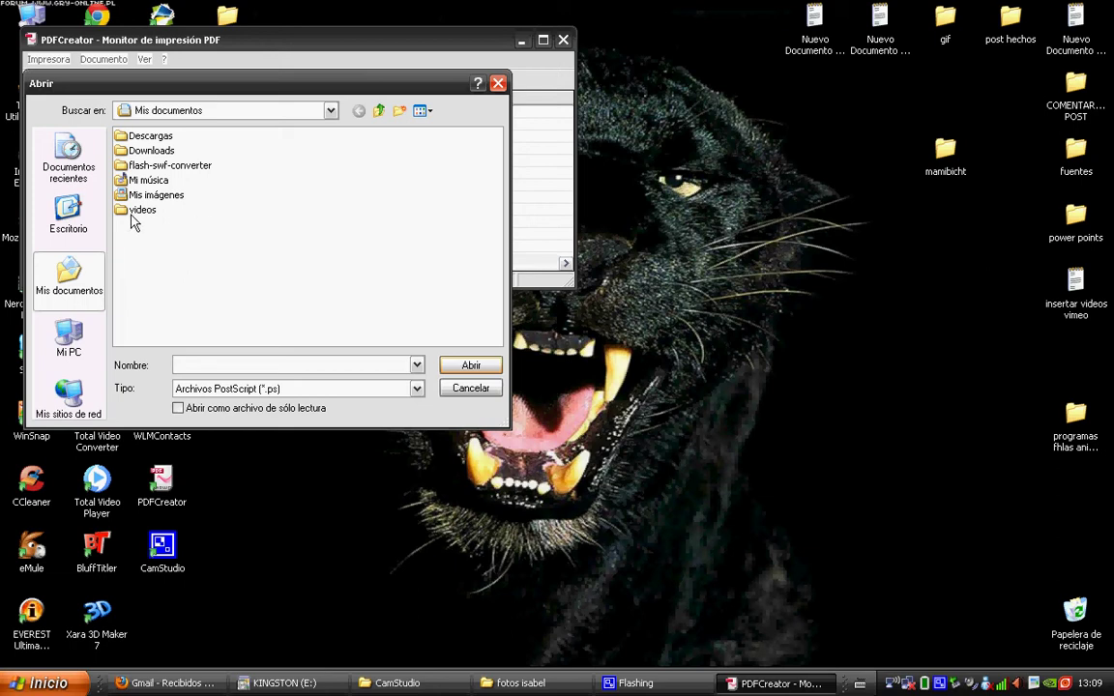
pyautogui.click(72, 222)
pyautogui.doubleClick(151, 210)
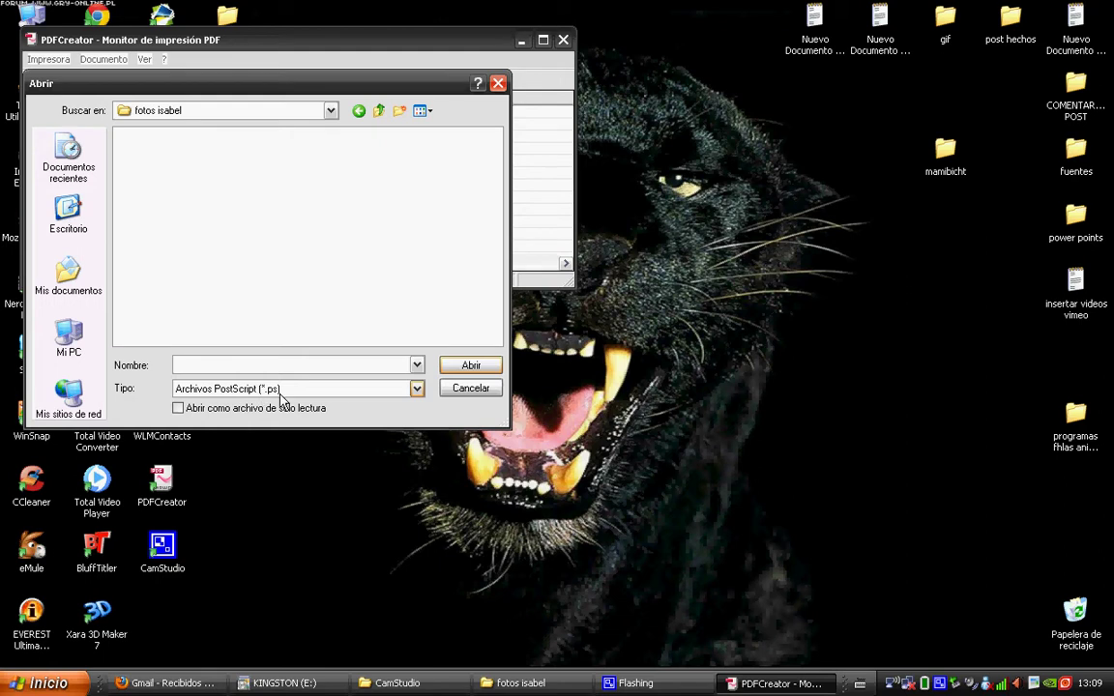
pyautogui.click(416, 390)
pyautogui.click(353, 417)
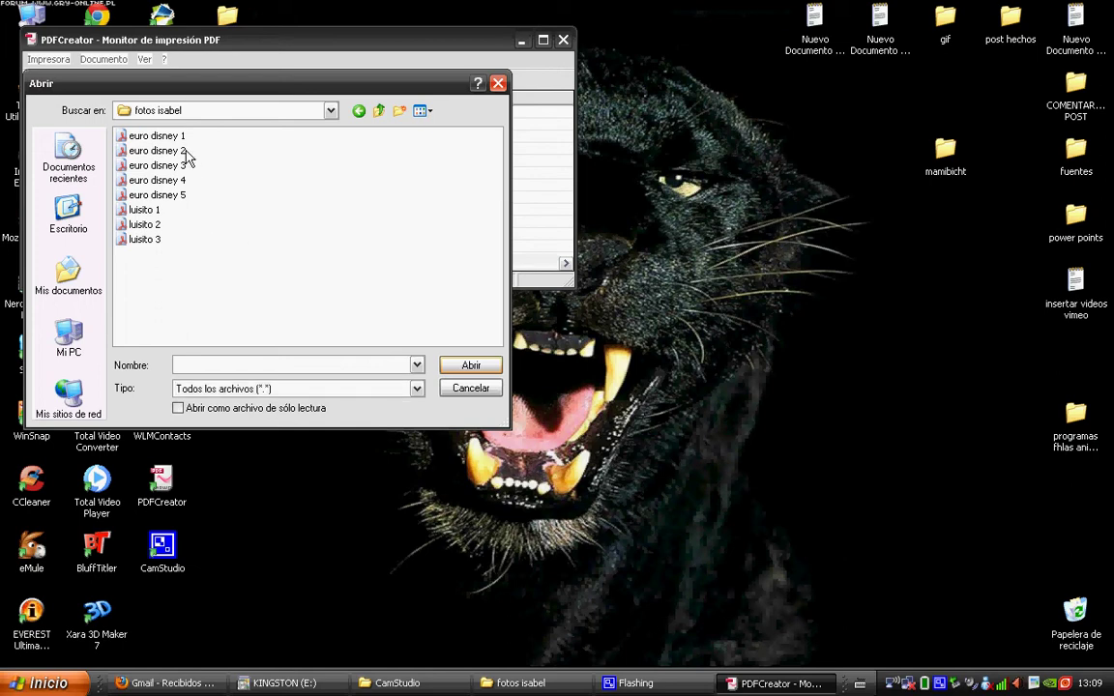
pyautogui.doubleClick(157, 137)
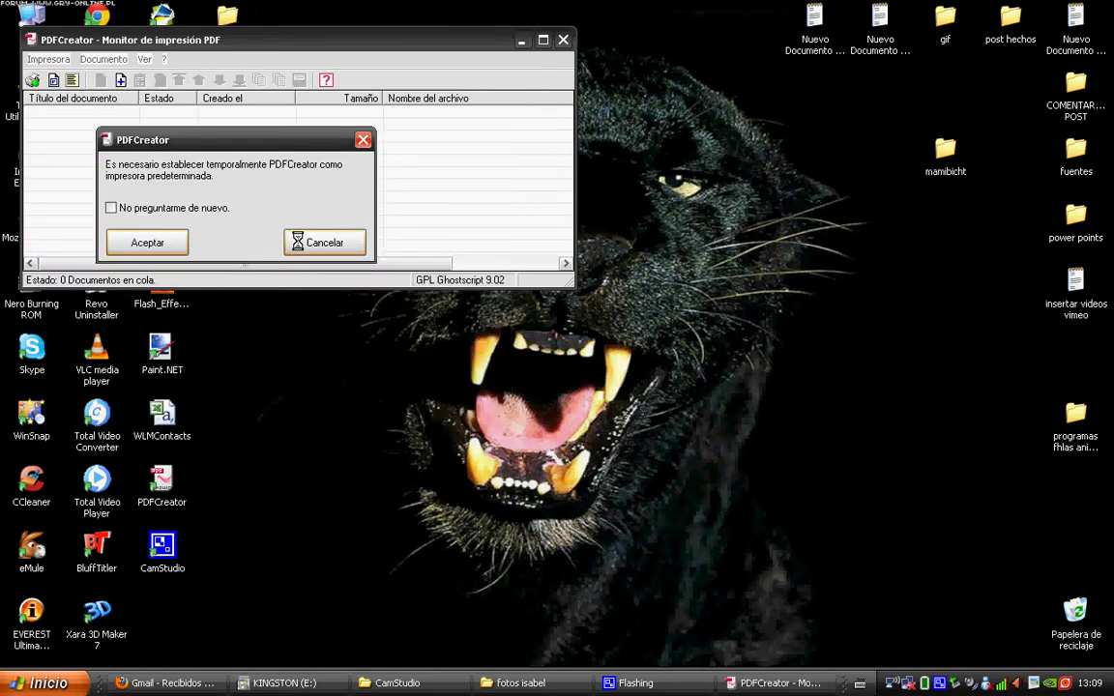
pyautogui.click(150, 242)
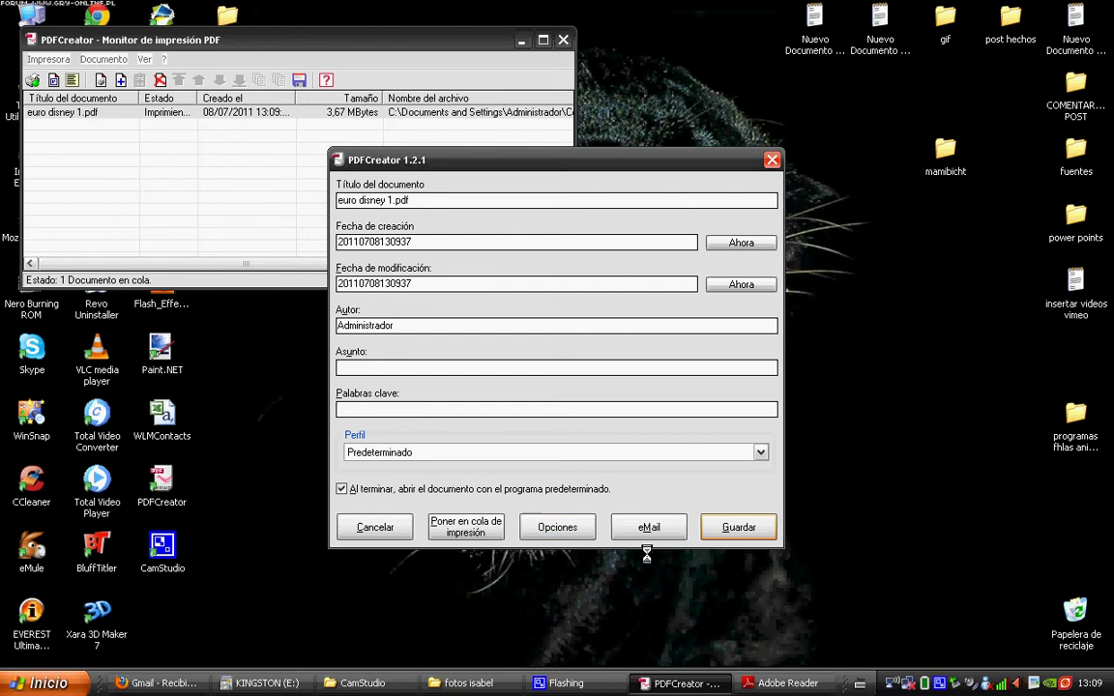
# Save the document as the JPEG file euro disney 1 in the desktop's fotos folder
pyautogui.click(735, 527)
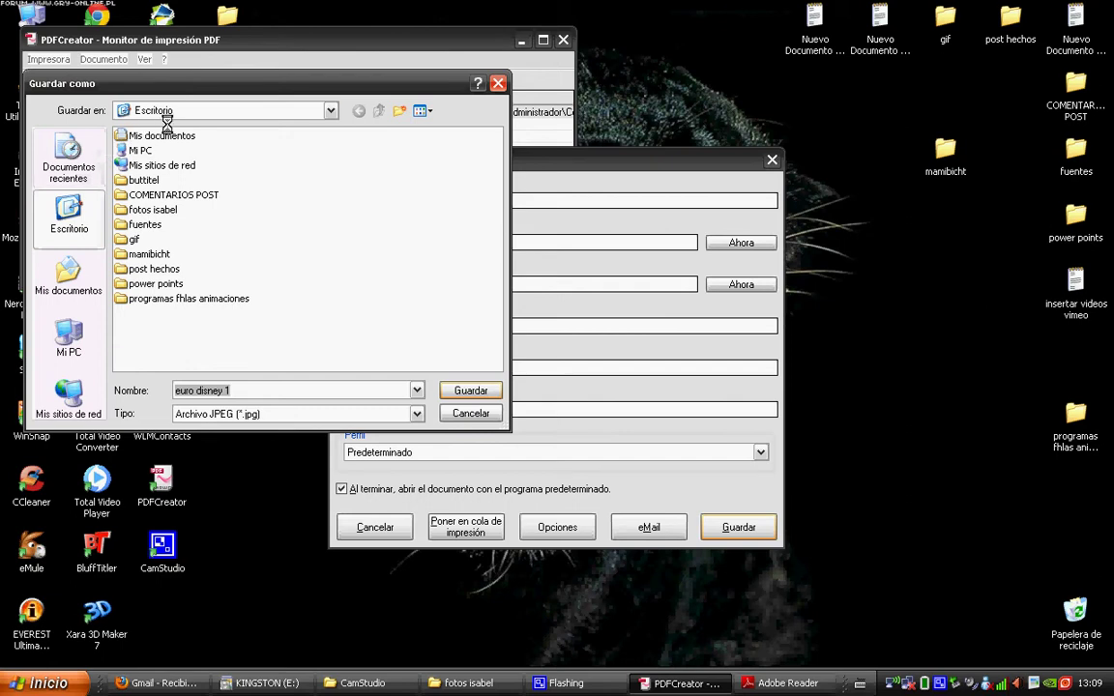
pyautogui.doubleClick(164, 208)
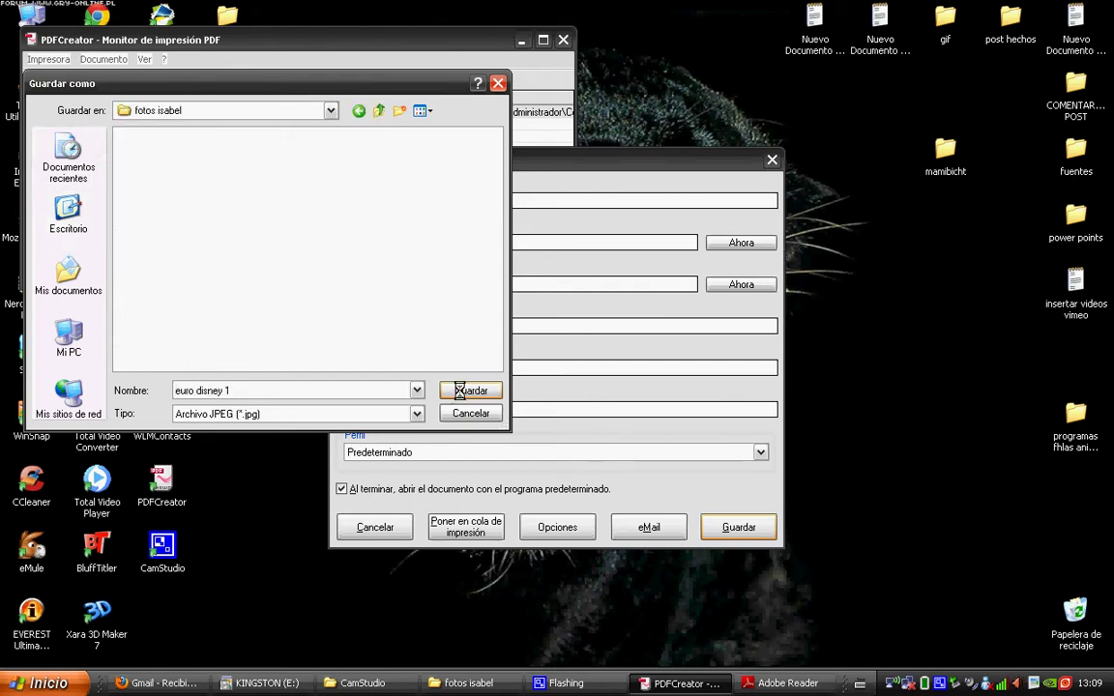
pyautogui.click(461, 390)
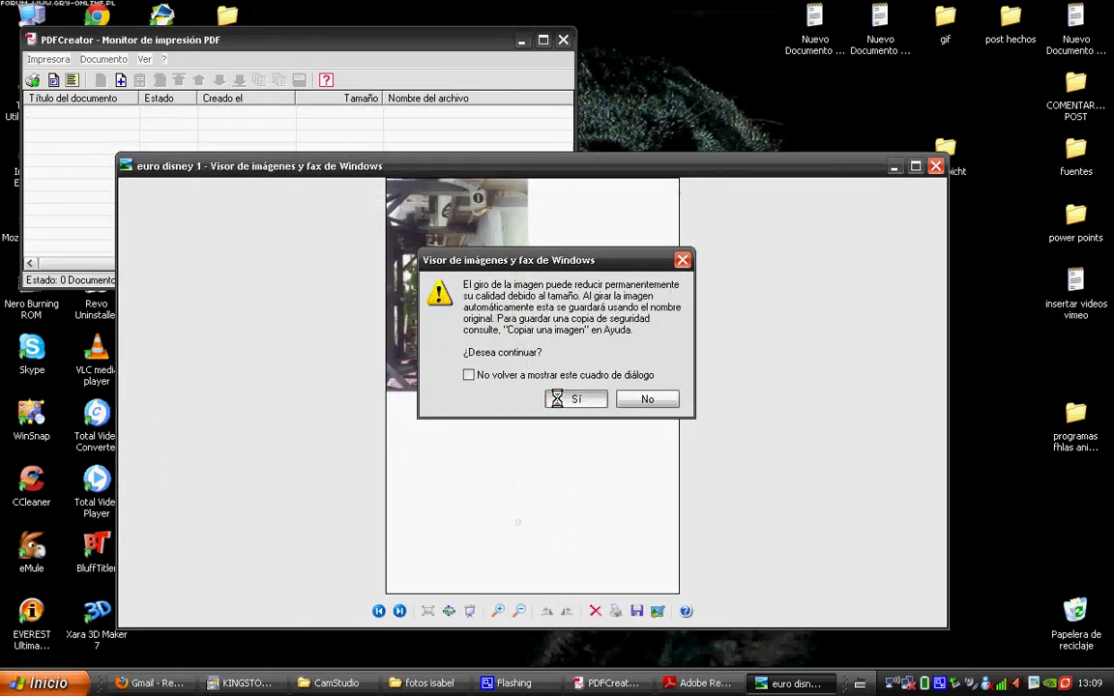
# Rotate the converted photo counterclockwise until it is upright, and close the image viewer and PDFCreator
pyautogui.click(567, 397)
pyautogui.click(567, 611)
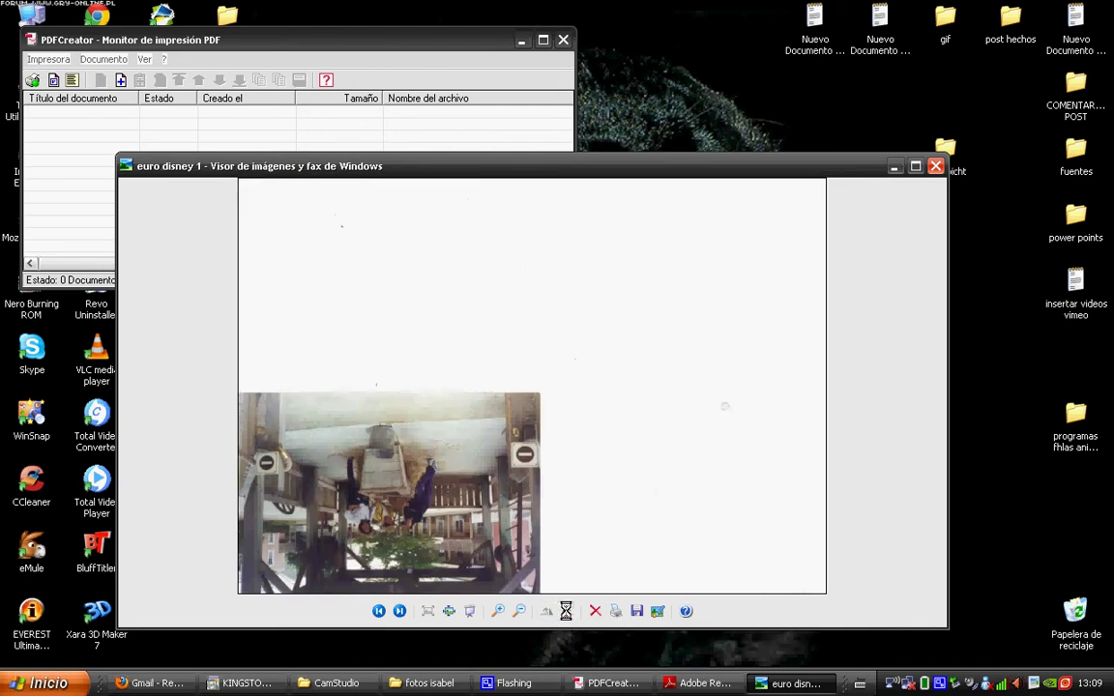
pyautogui.click(567, 610)
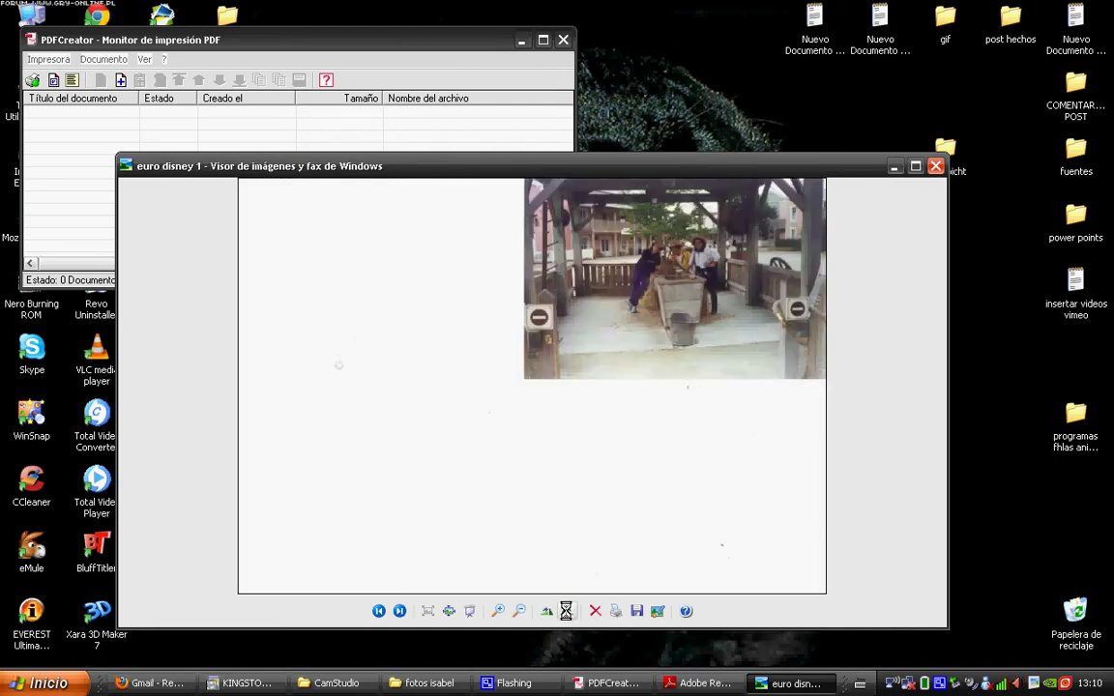
pyautogui.click(497, 608)
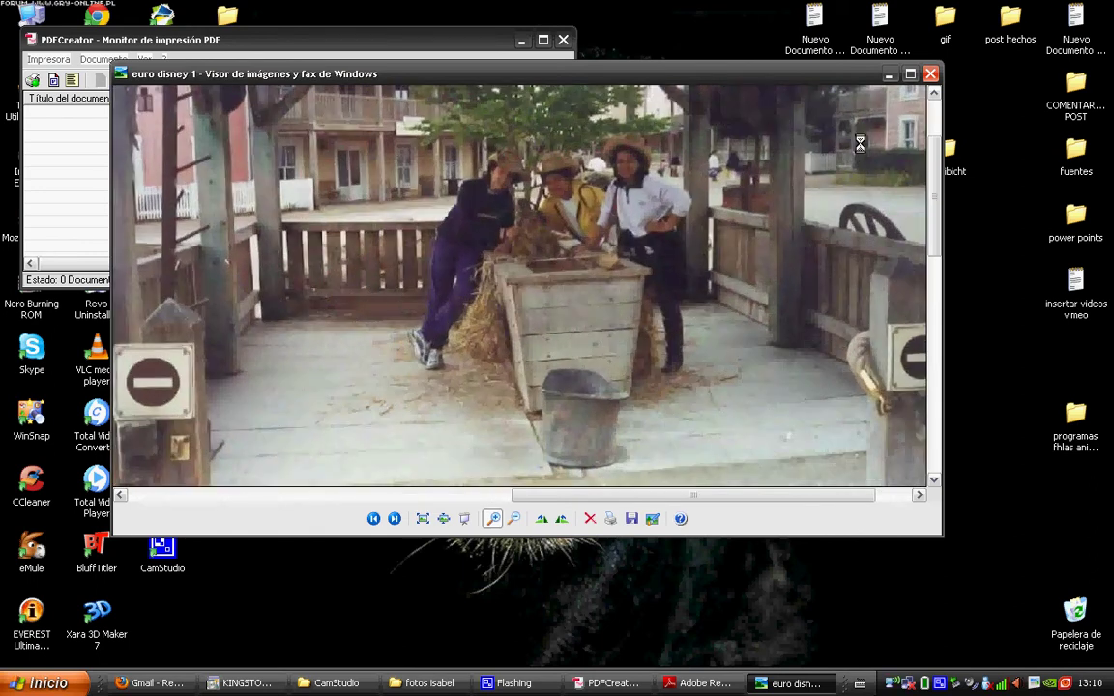
pyautogui.click(929, 70)
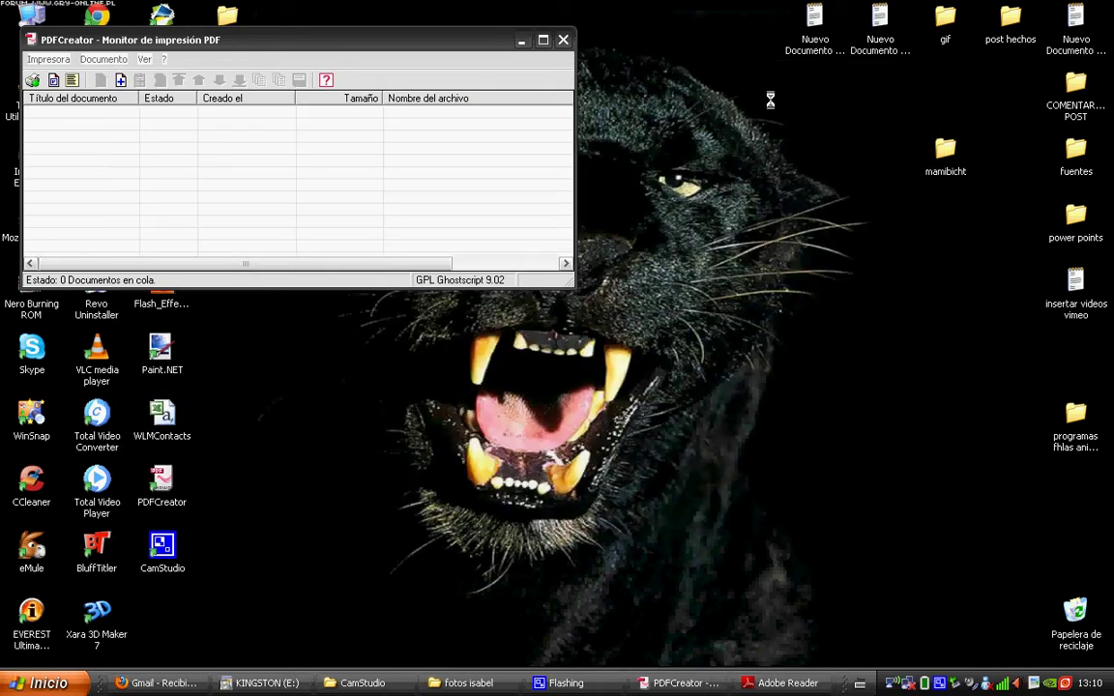
pyautogui.click(562, 38)
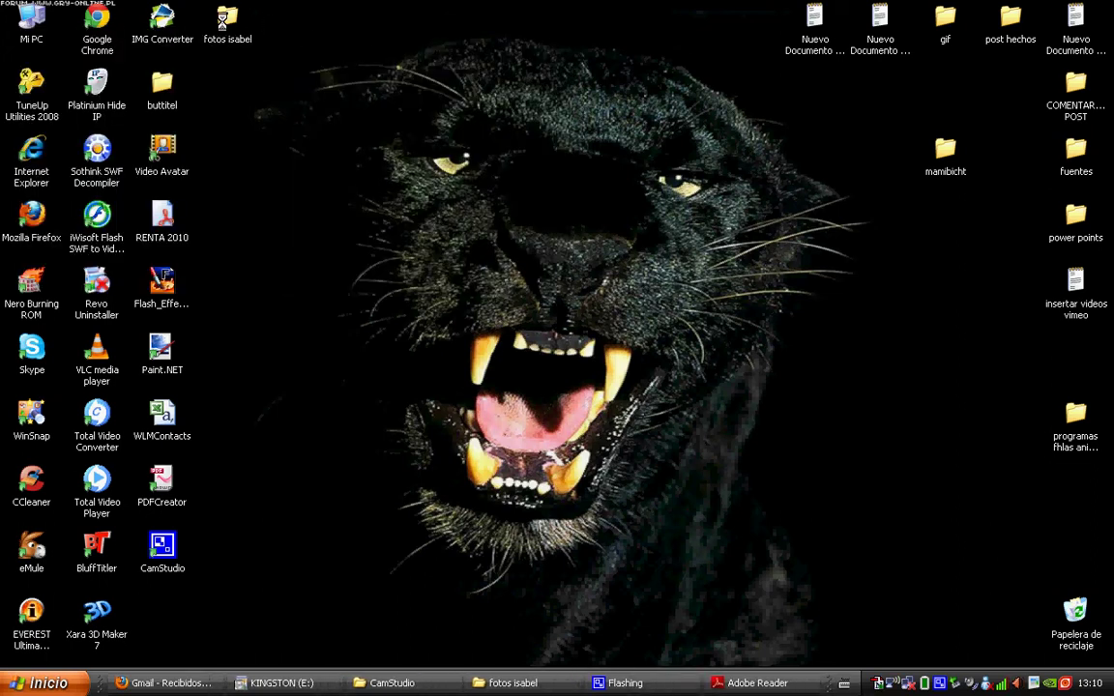
# Check the file type of the euro disney 1 image in the desktop's fotos folder through its properties
pyautogui.doubleClick(222, 19)
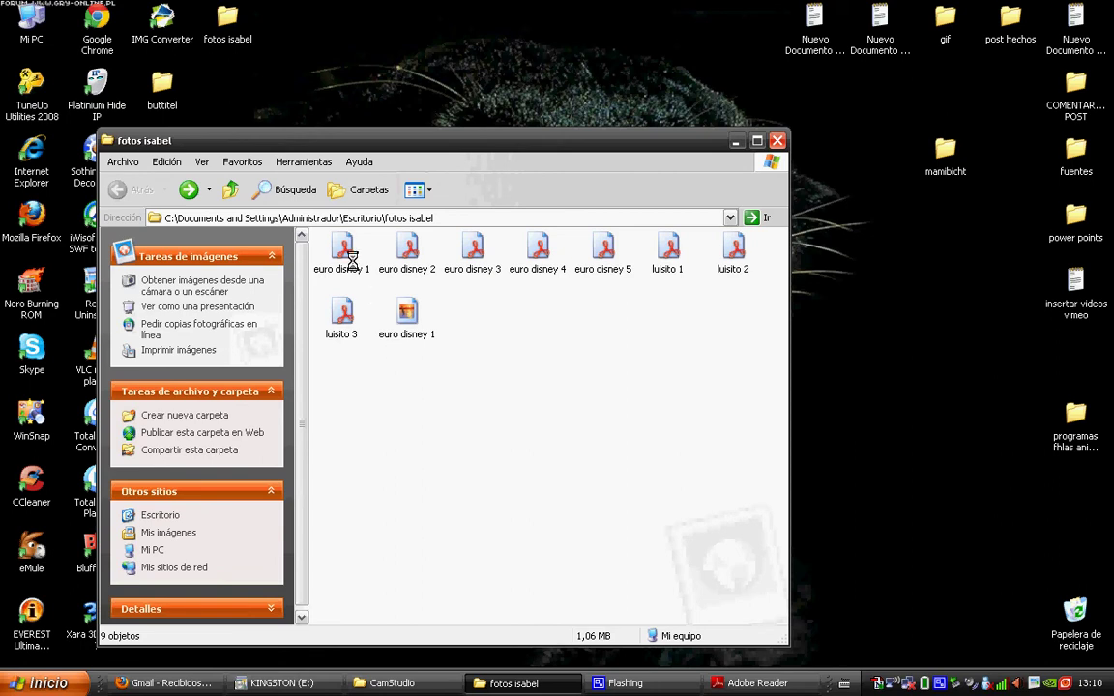
pyautogui.rightClick(406, 313)
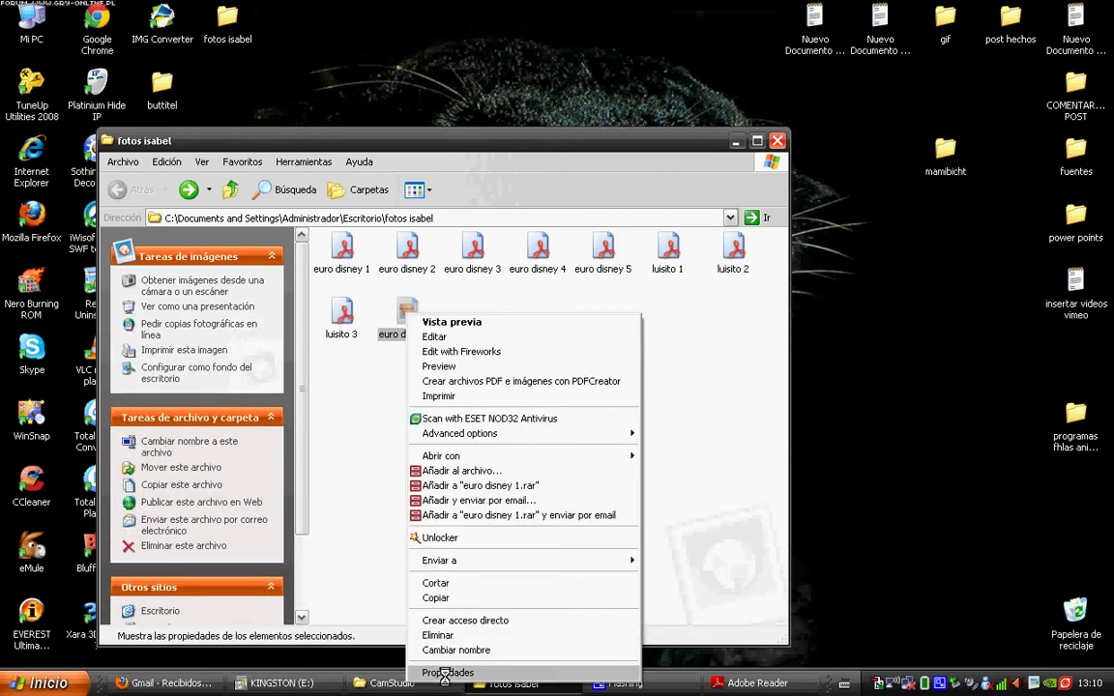
pyautogui.click(444, 673)
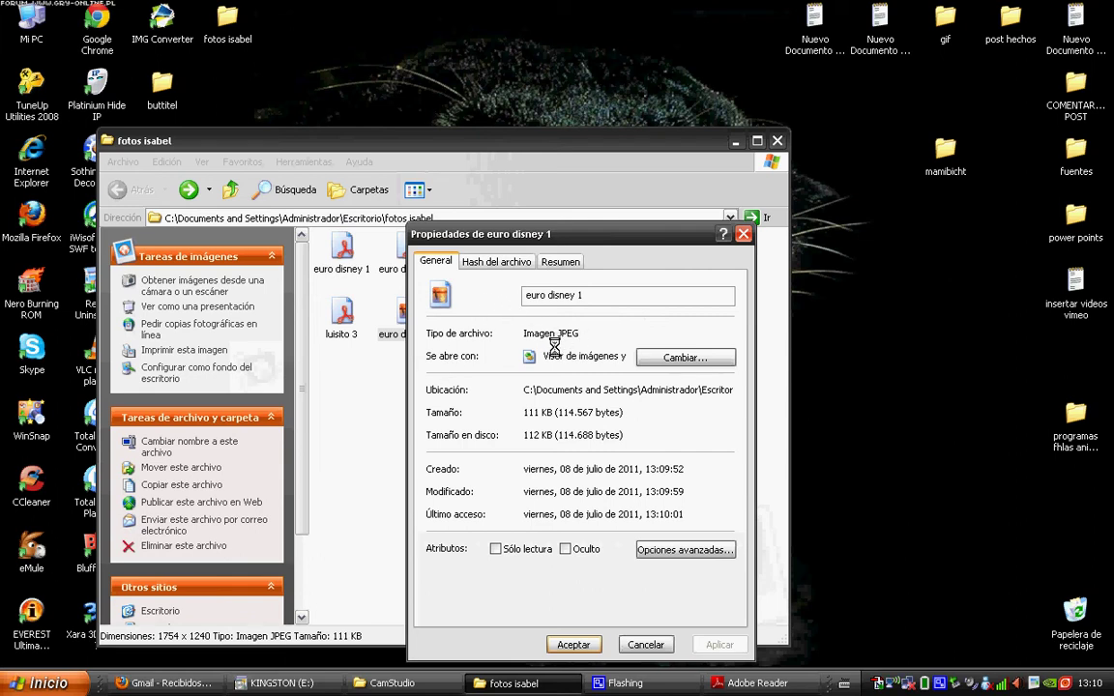
pyautogui.click(741, 235)
pyautogui.click(776, 141)
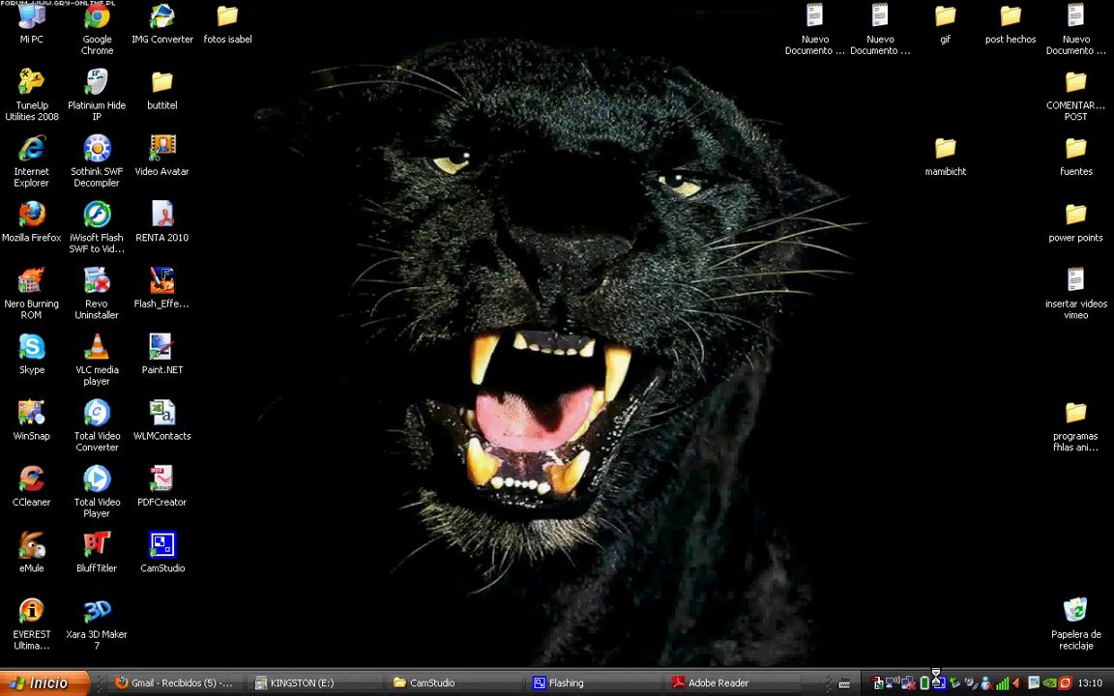
pyautogui.rightClick(936, 677)
pyautogui.click(958, 643)
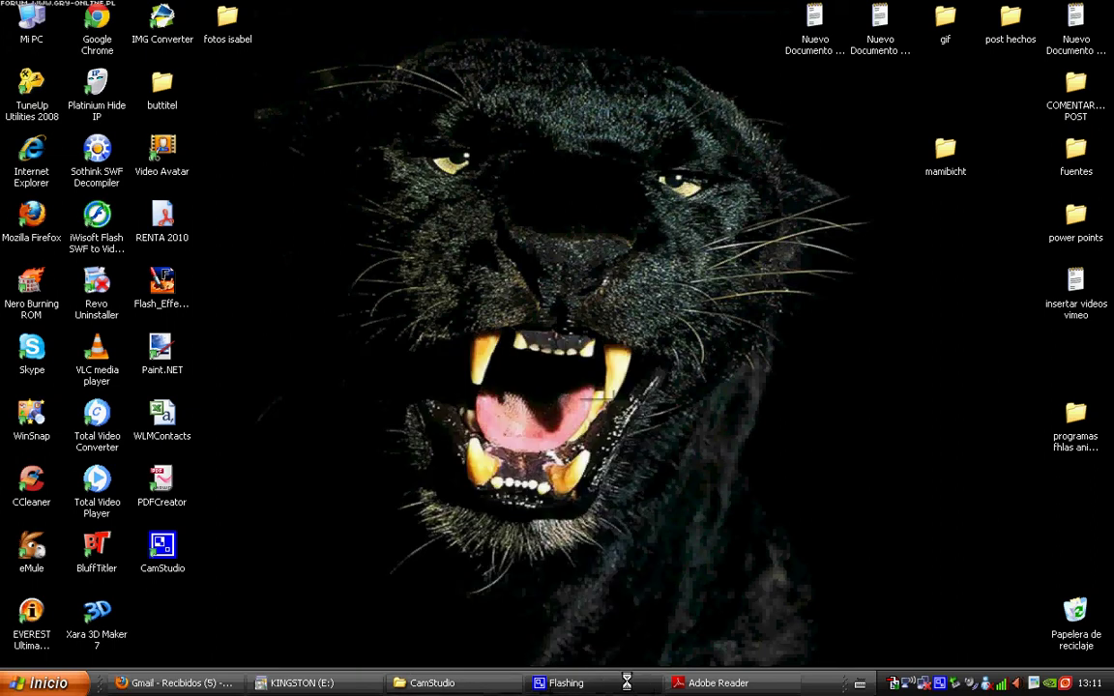
pyautogui.click(363, 682)
pyautogui.click(332, 682)
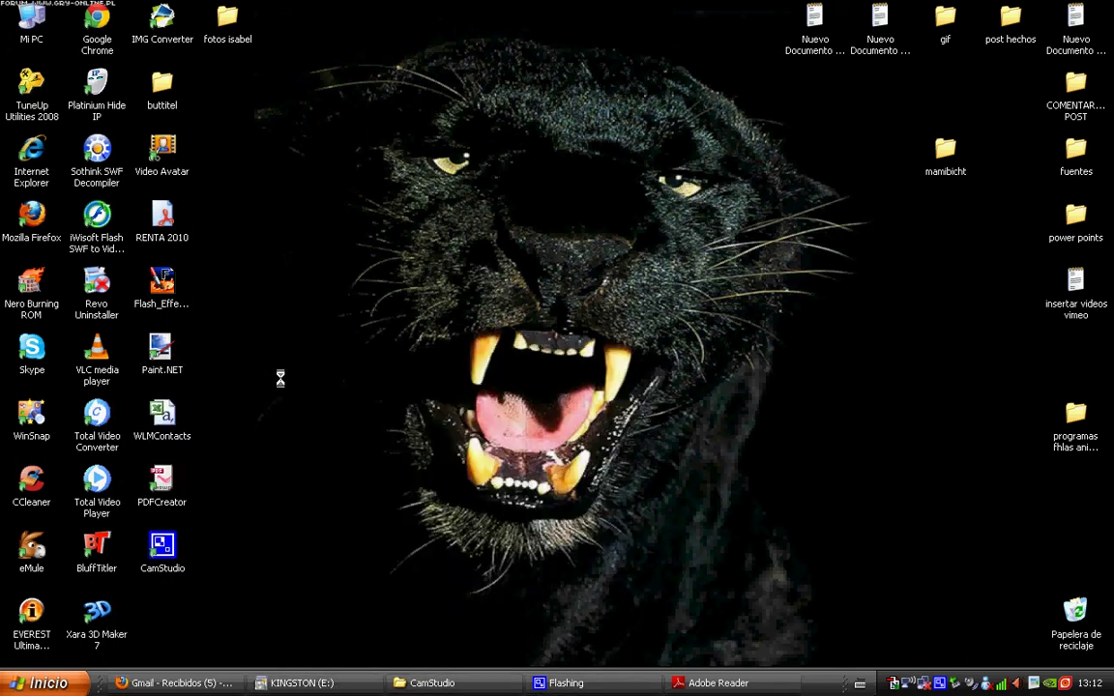
# Open PDFCreator and save its options with JPEG as the standard save format
pyautogui.click(163, 479)
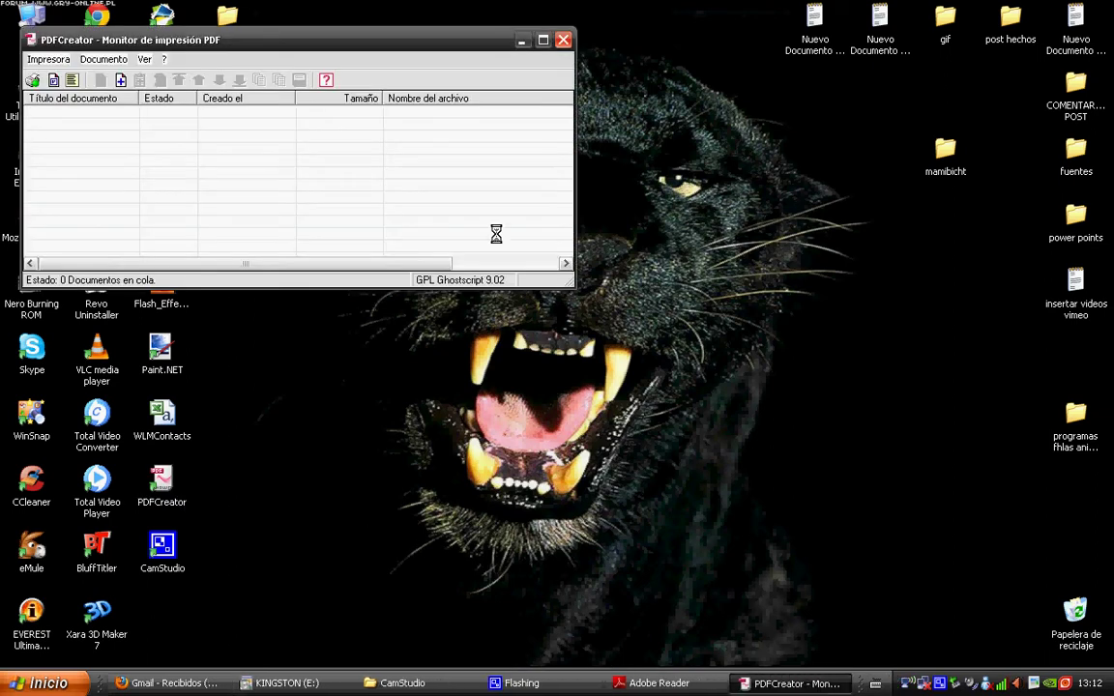
pyautogui.click(105, 60)
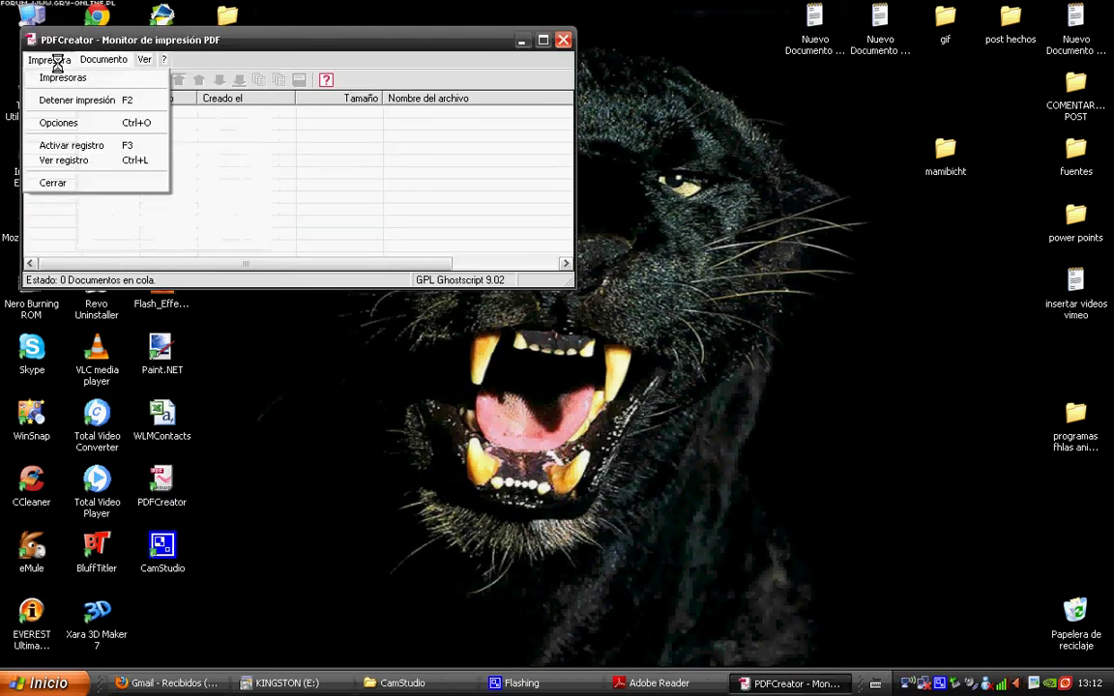
pyautogui.click(63, 123)
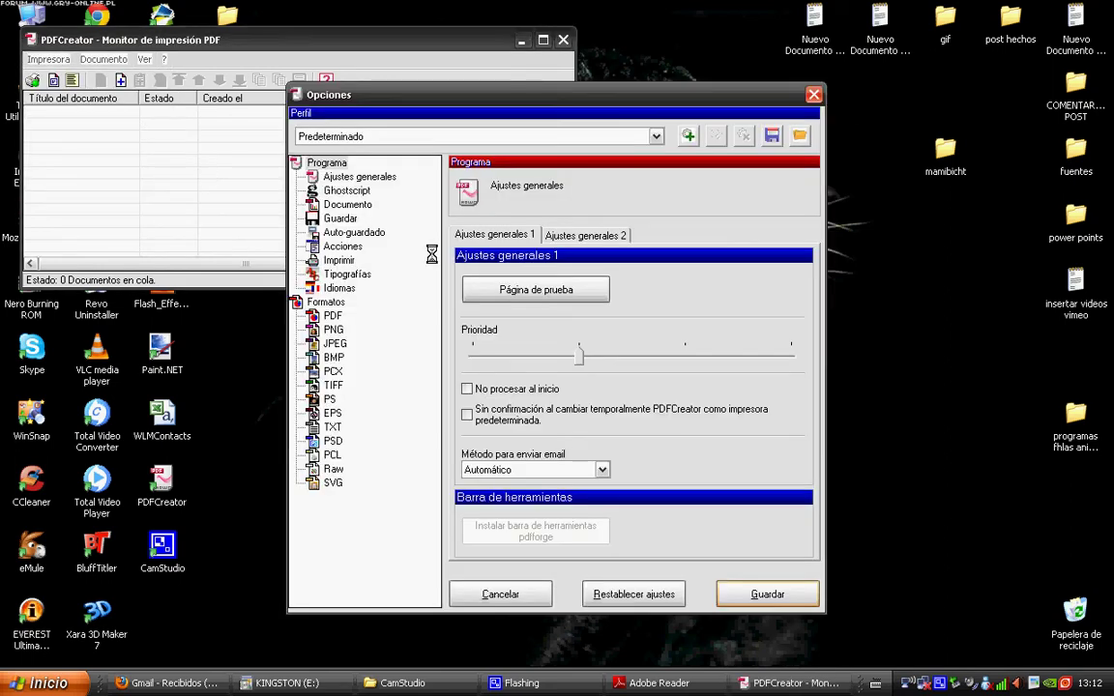
pyautogui.click(342, 218)
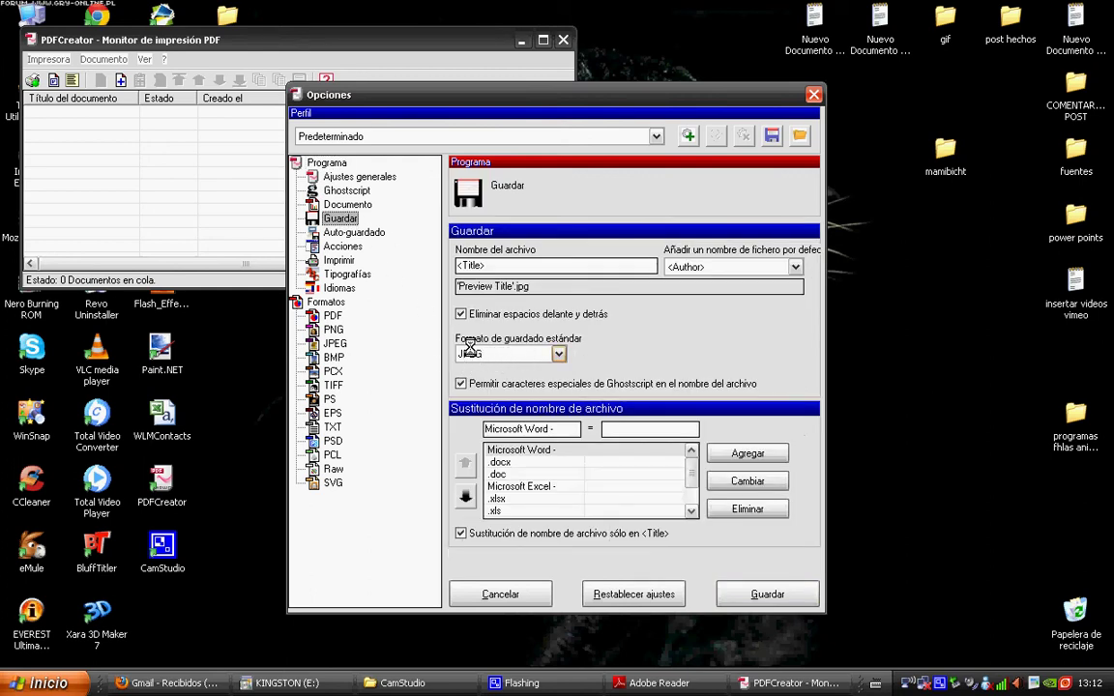
pyautogui.click(764, 595)
# Add the PDF listed directly after euro disney 5 in the desktop's fotos folder, showing all file types, and save it there as a JPEG
pyautogui.click(97, 60)
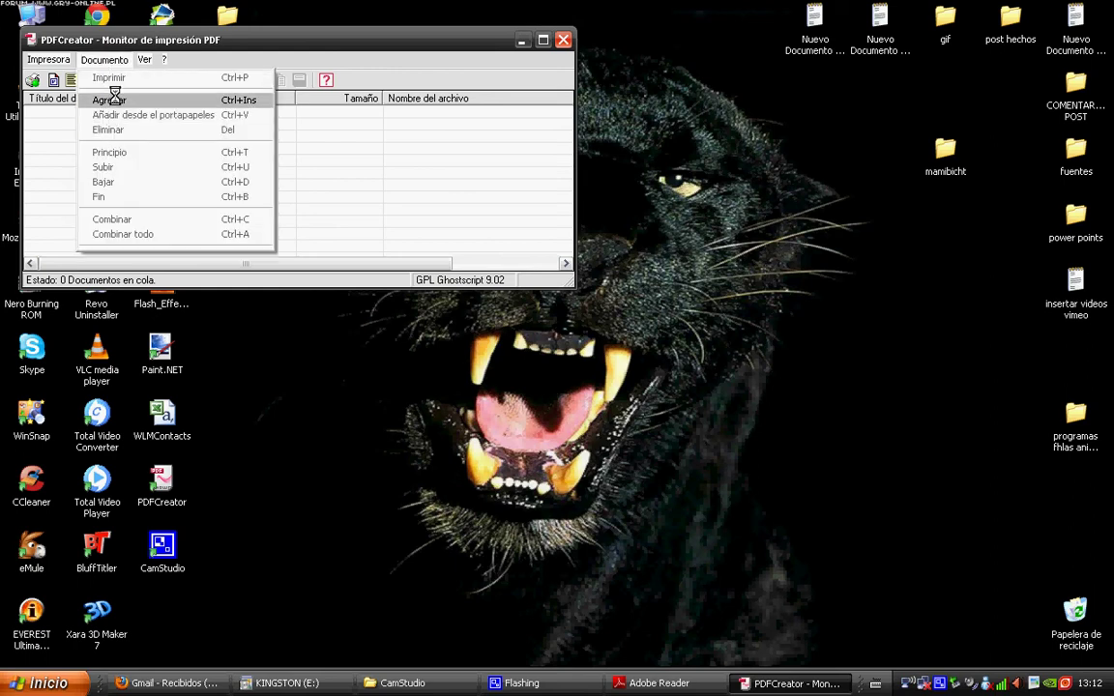
pyautogui.click(114, 98)
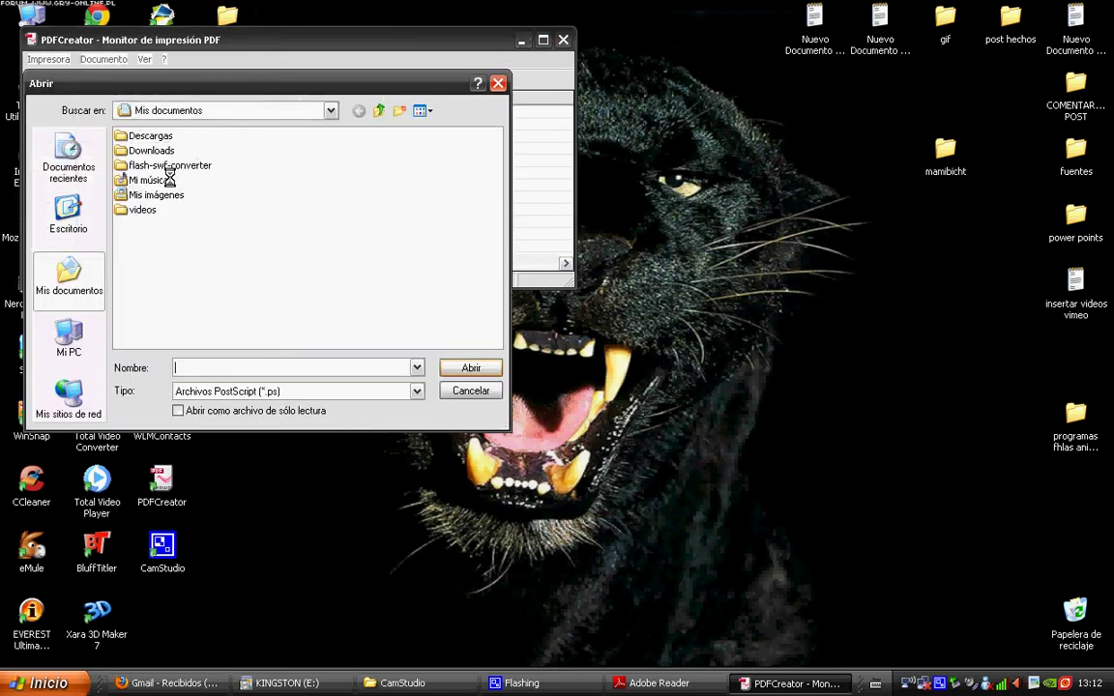
pyautogui.click(68, 212)
pyautogui.doubleClick(170, 209)
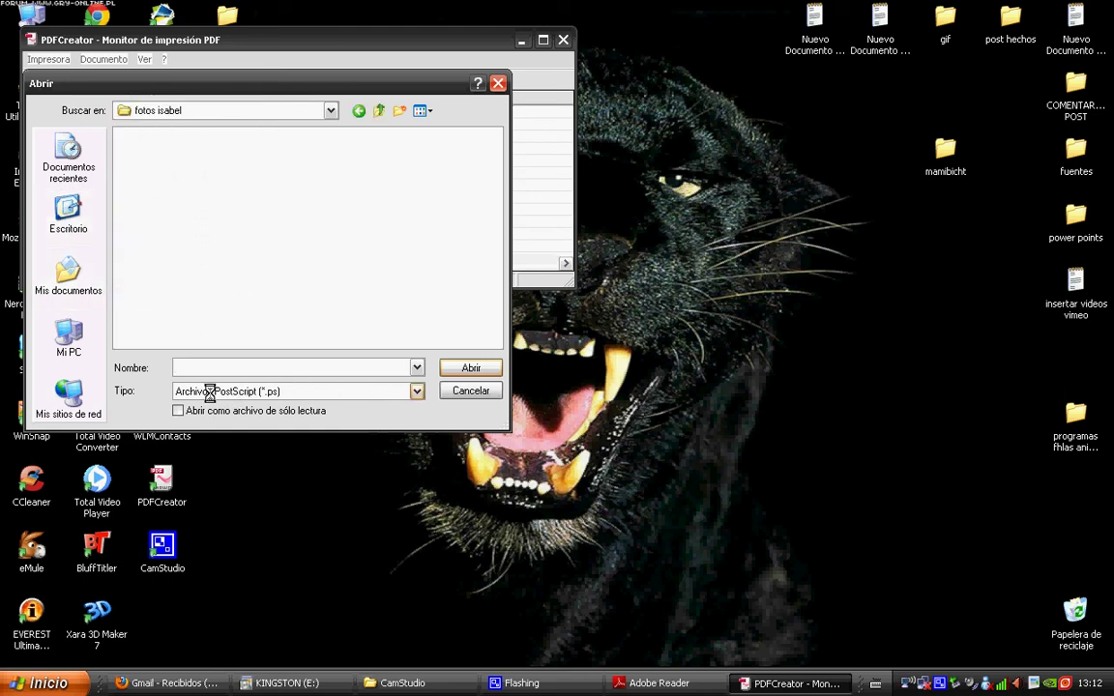
pyautogui.click(413, 392)
pyautogui.click(368, 413)
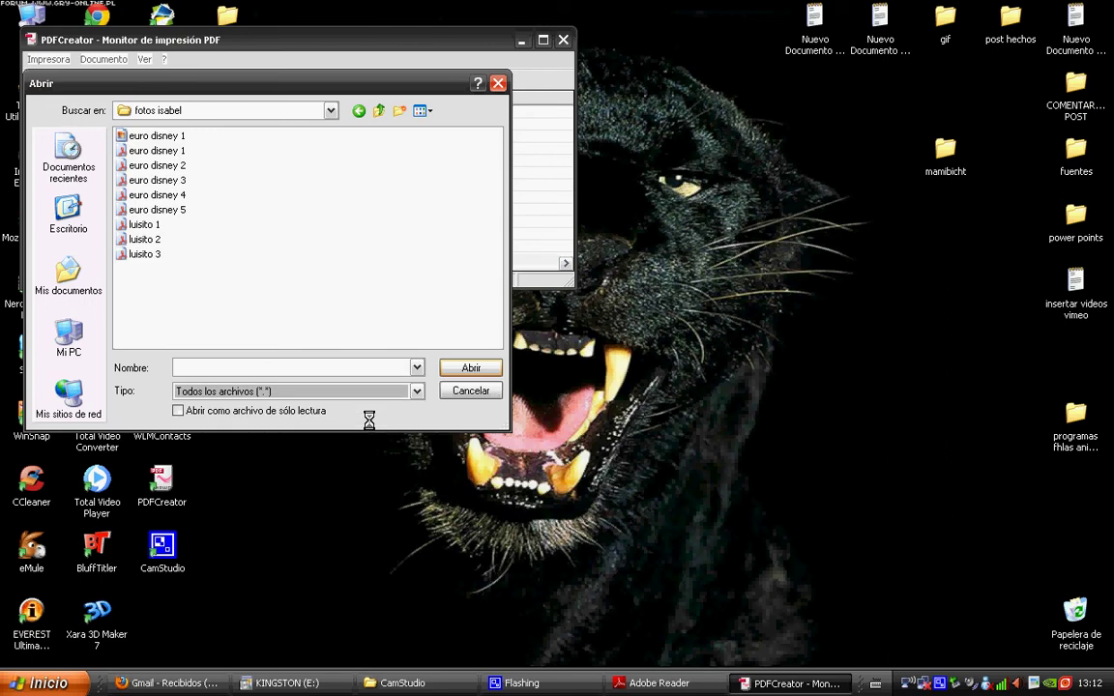
pyautogui.click(145, 224)
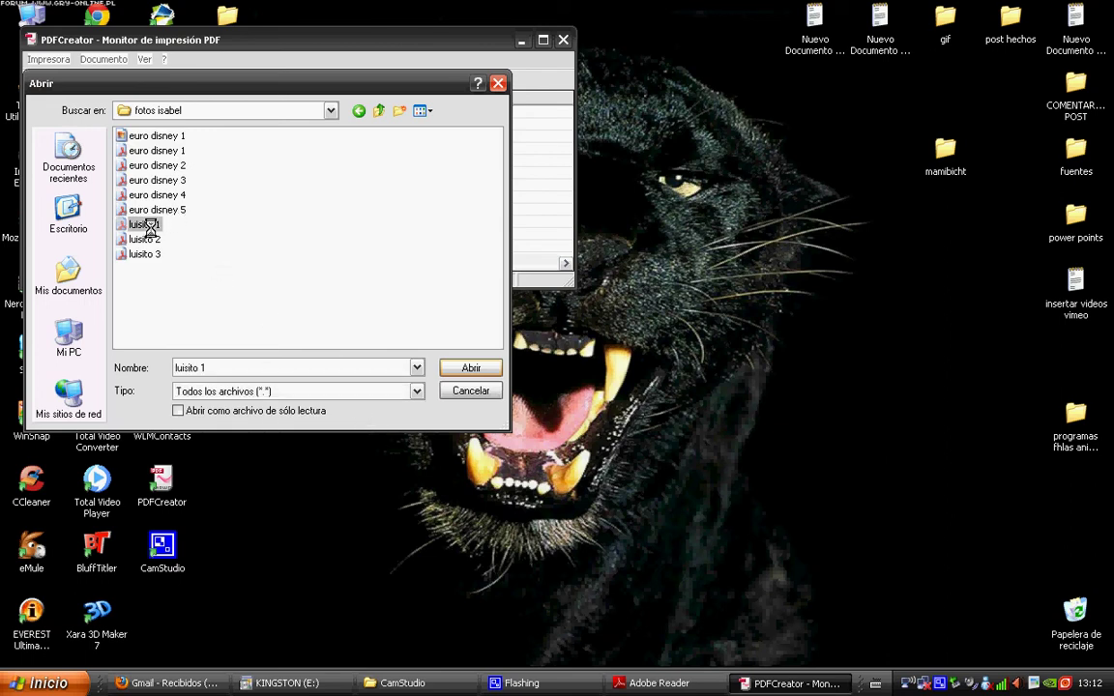
pyautogui.click(459, 367)
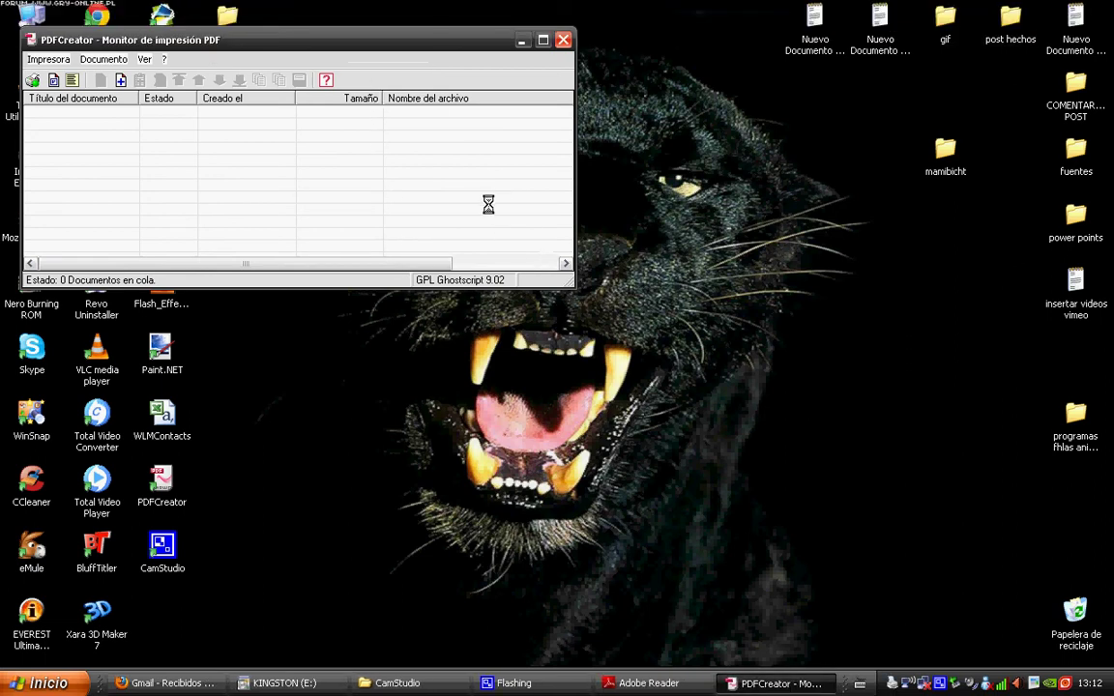
pyautogui.click(739, 527)
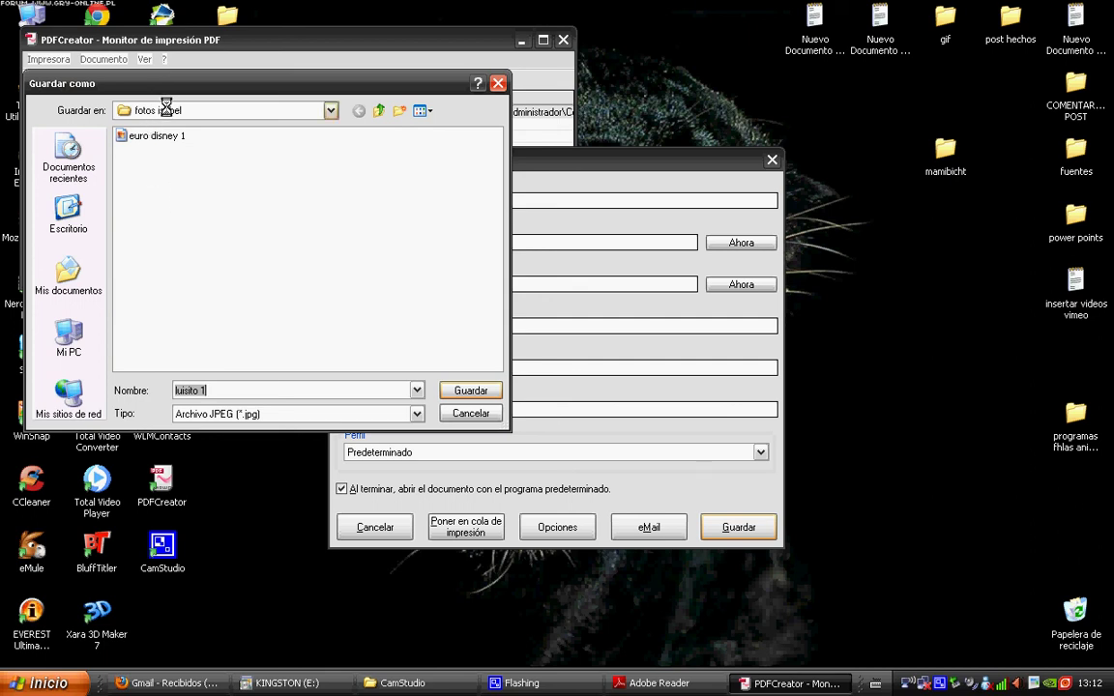
pyautogui.click(471, 389)
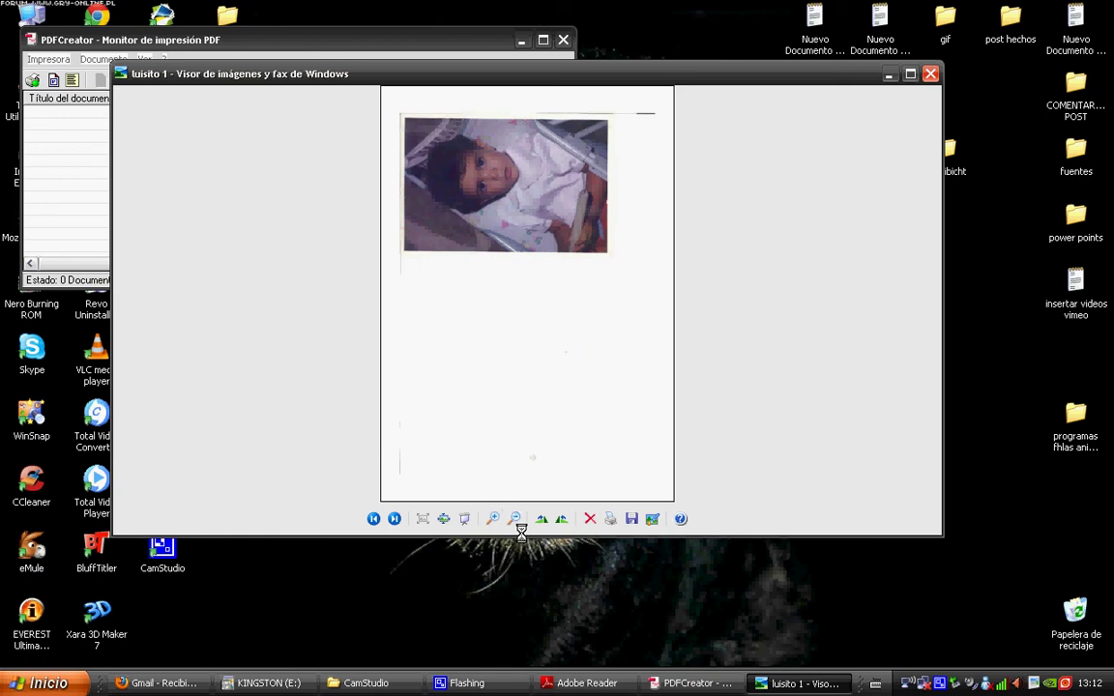
# Rotate the converted photo until the child is upright, accepting the possible quality loss
pyautogui.click(558, 519)
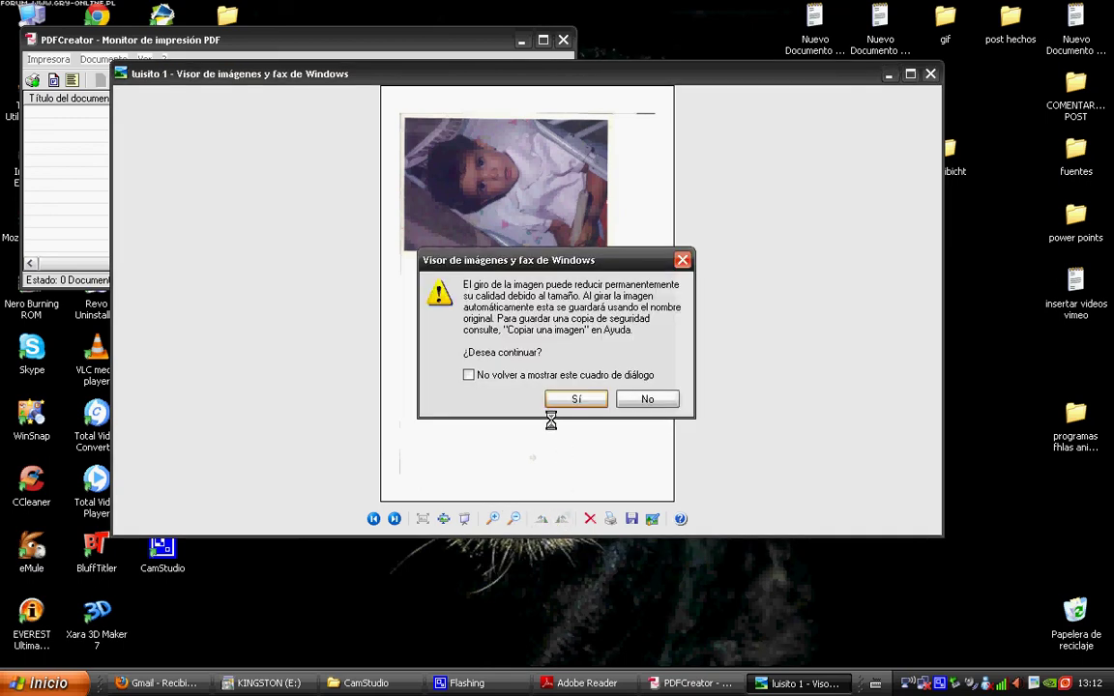
pyautogui.click(576, 398)
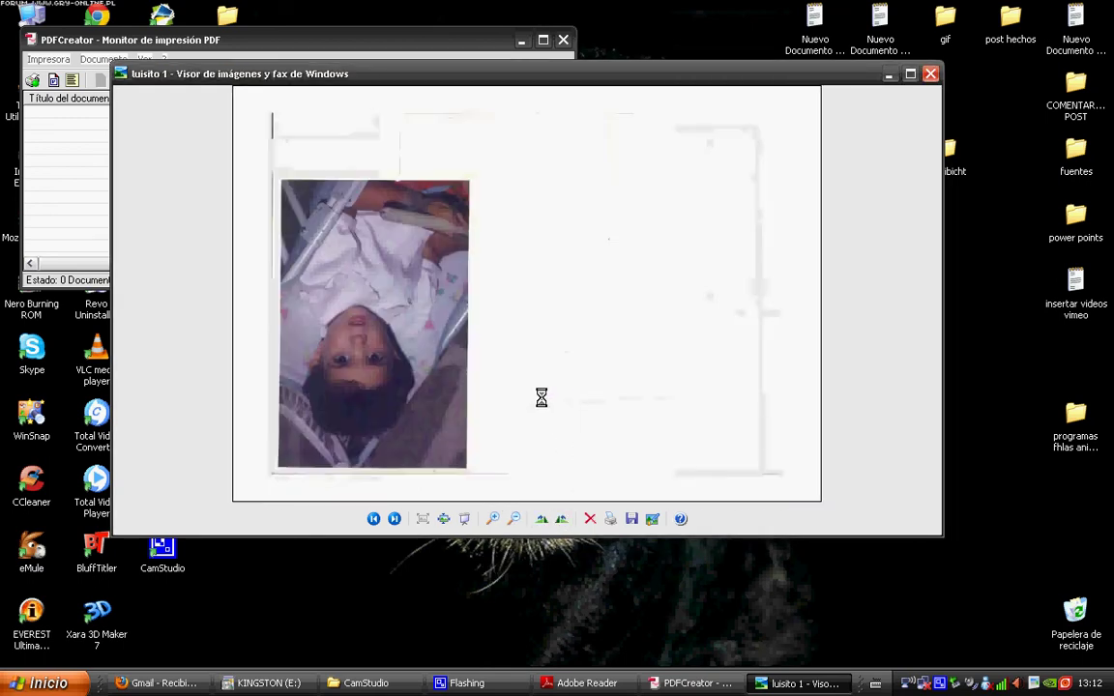
pyautogui.click(562, 519)
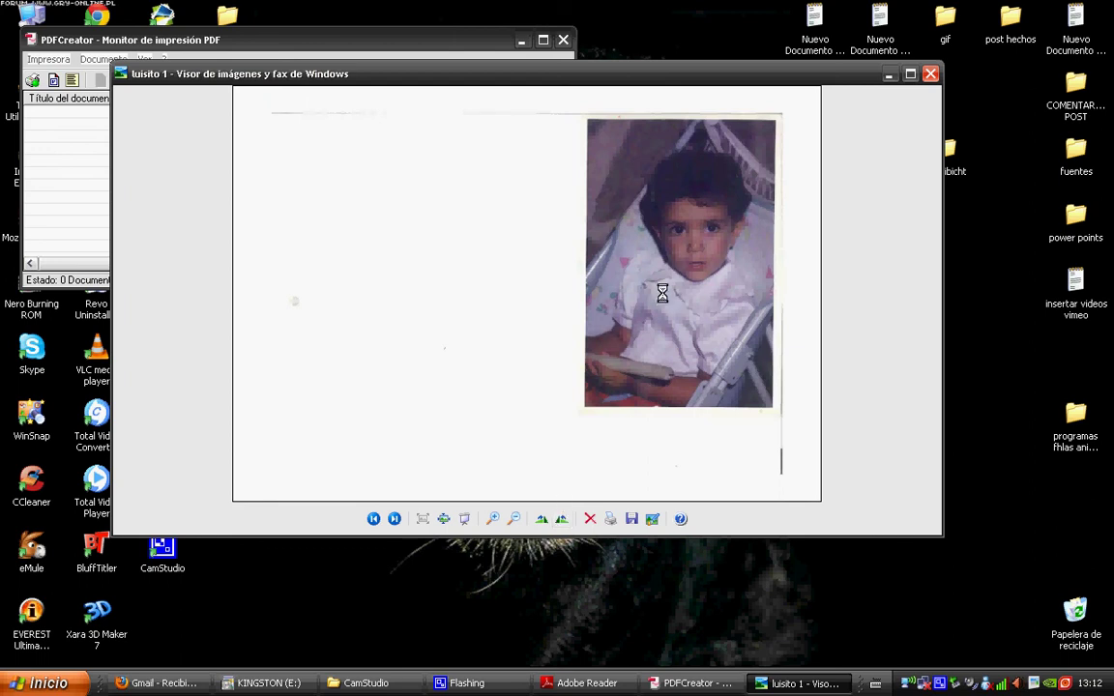
# Inspect the rotated photo at higher magnification, then close the image viewer and PDFCreator
pyautogui.click(492, 518)
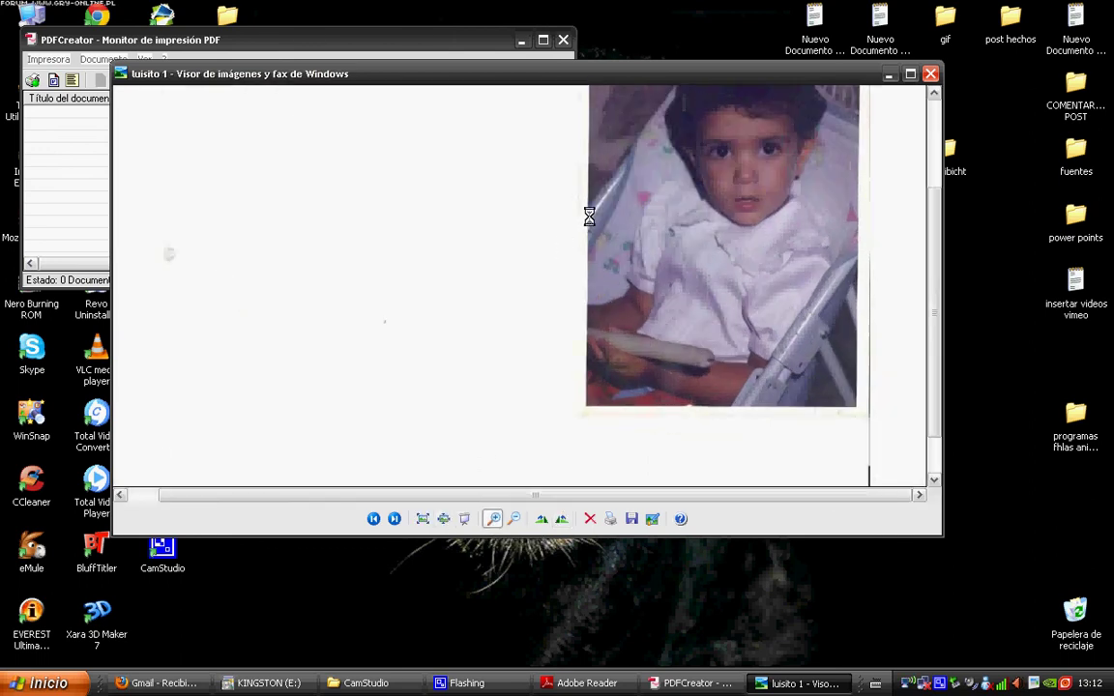
pyautogui.click(753, 221)
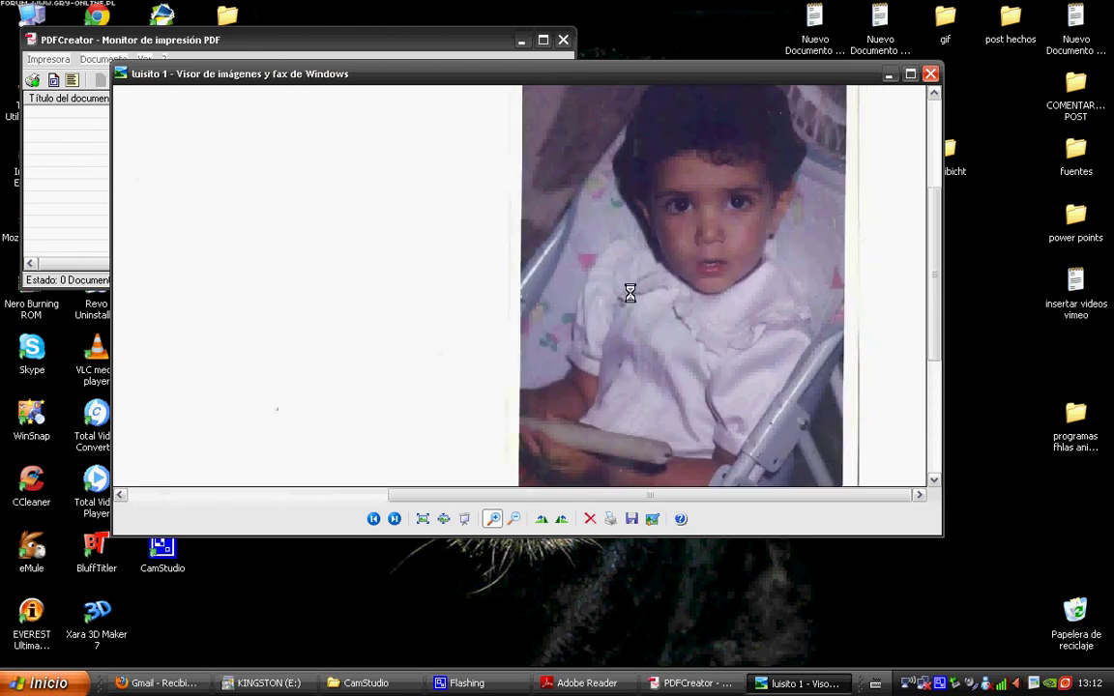
pyautogui.click(629, 293)
pyautogui.click(610, 322)
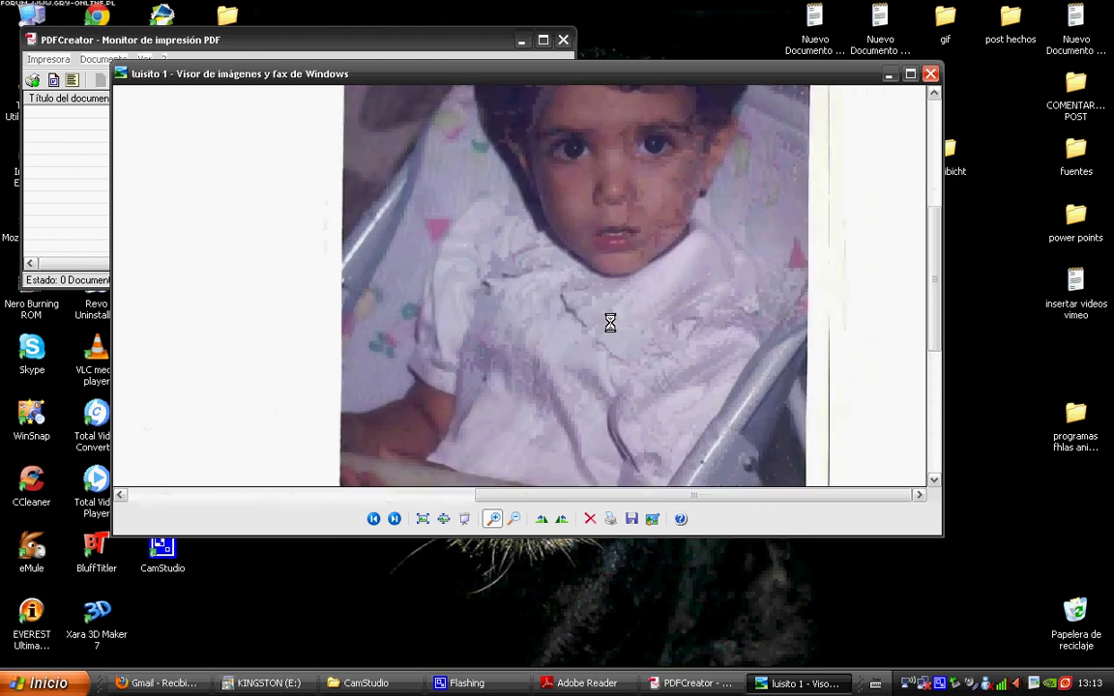
pyautogui.click(513, 519)
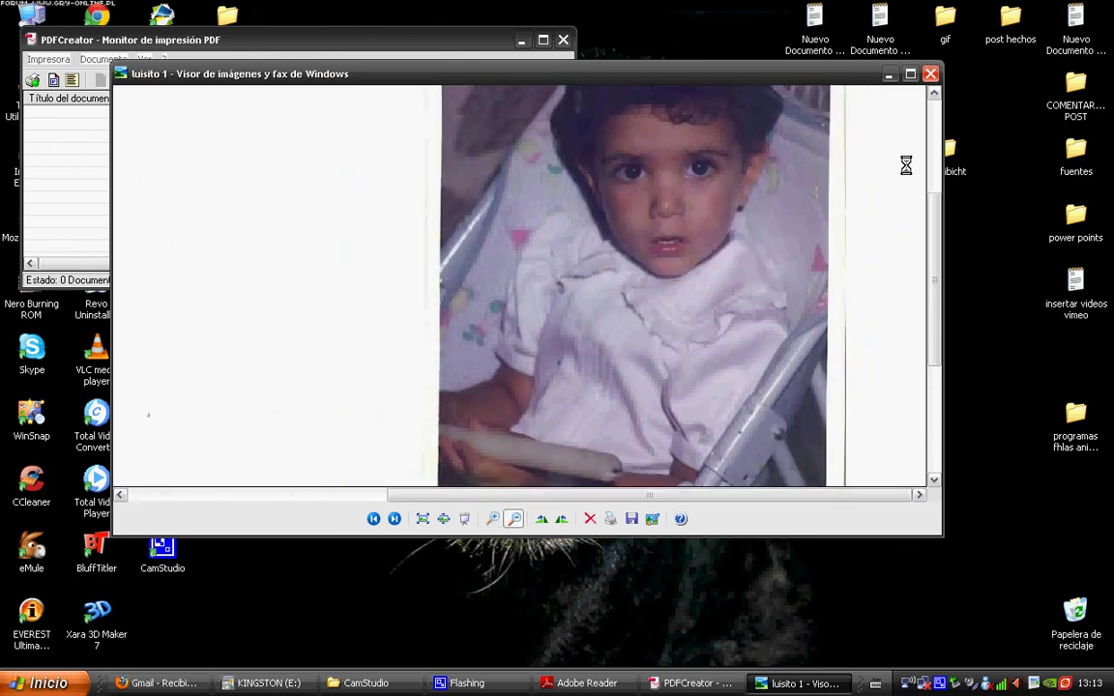
pyautogui.click(932, 75)
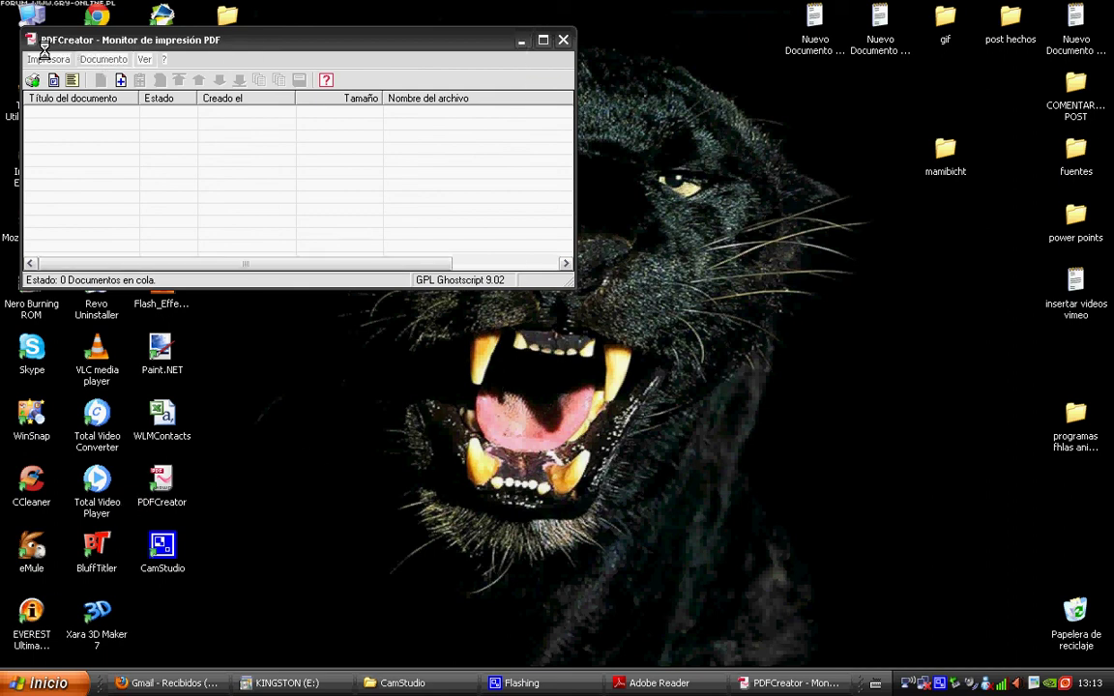
pyautogui.click(563, 42)
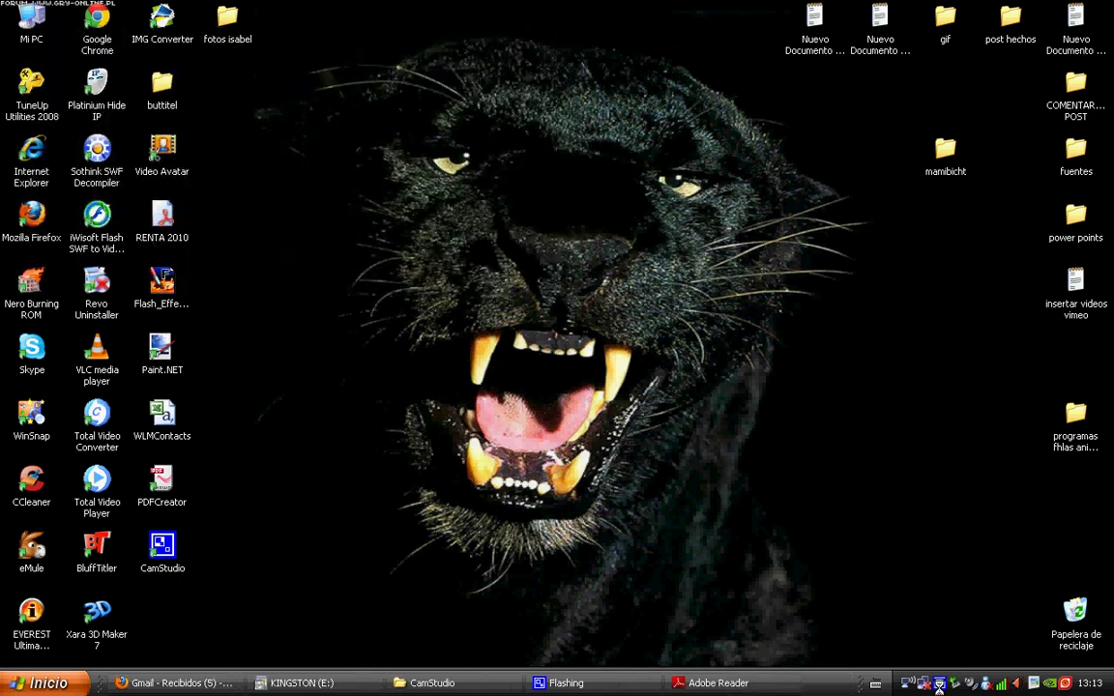
pyautogui.rightClick(968, 680)
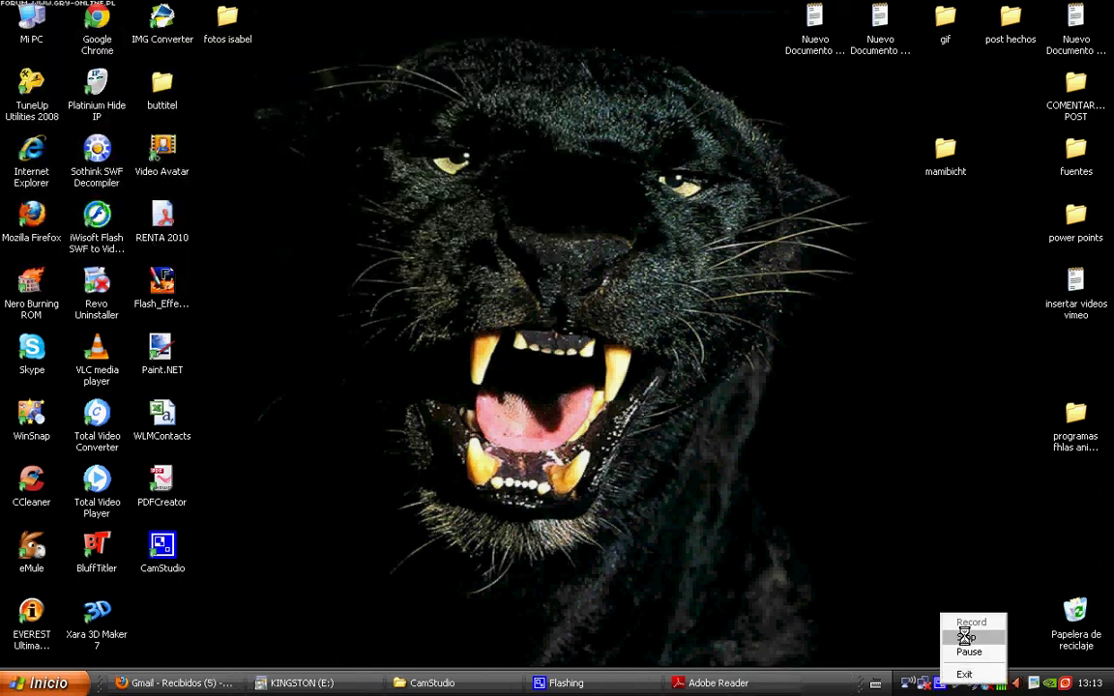